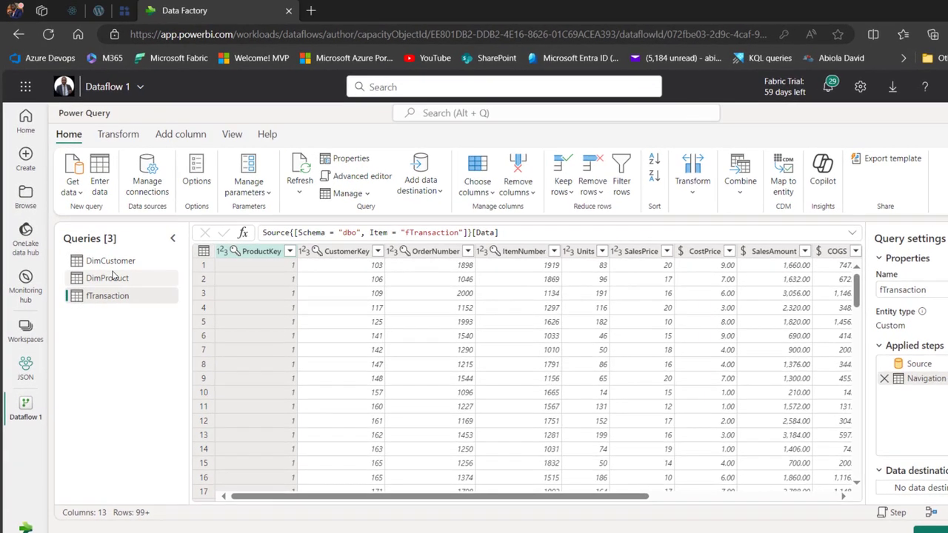
Step: Preview the DimProduct, DimCustomer and fTransaction queries in the Fabric dataflow
{"action": "left_click", "coordinate": [111, 278]}
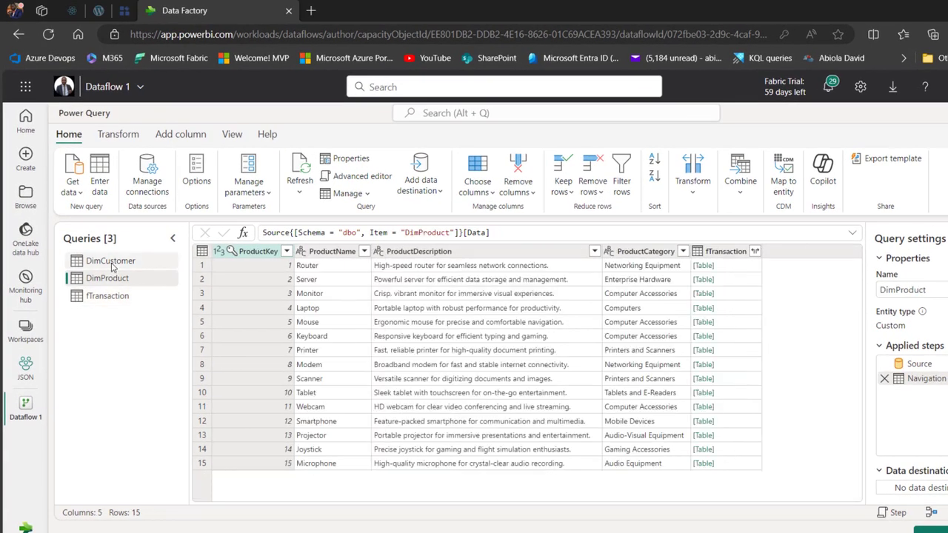
{"action": "left_click", "coordinate": [111, 260]}
{"action": "left_click", "coordinate": [122, 278]}
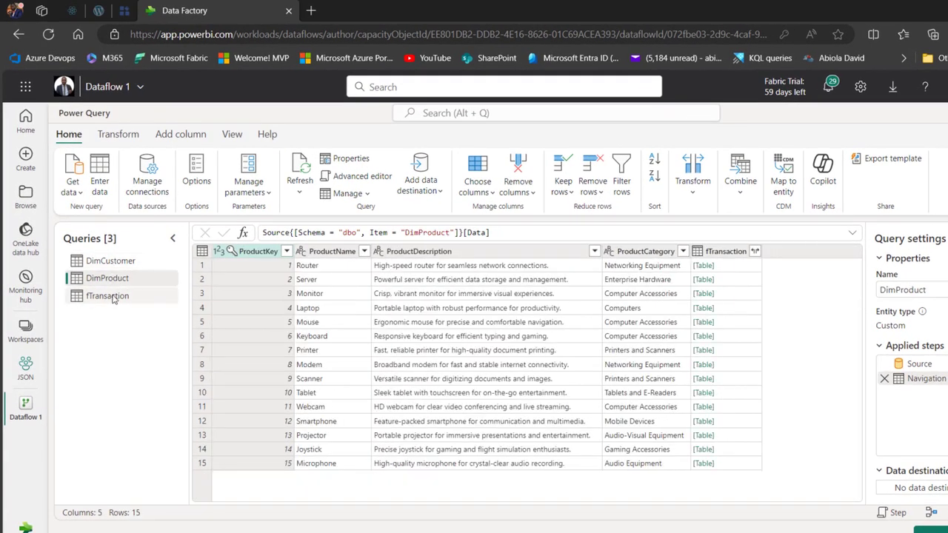
{"action": "left_click", "coordinate": [115, 300]}
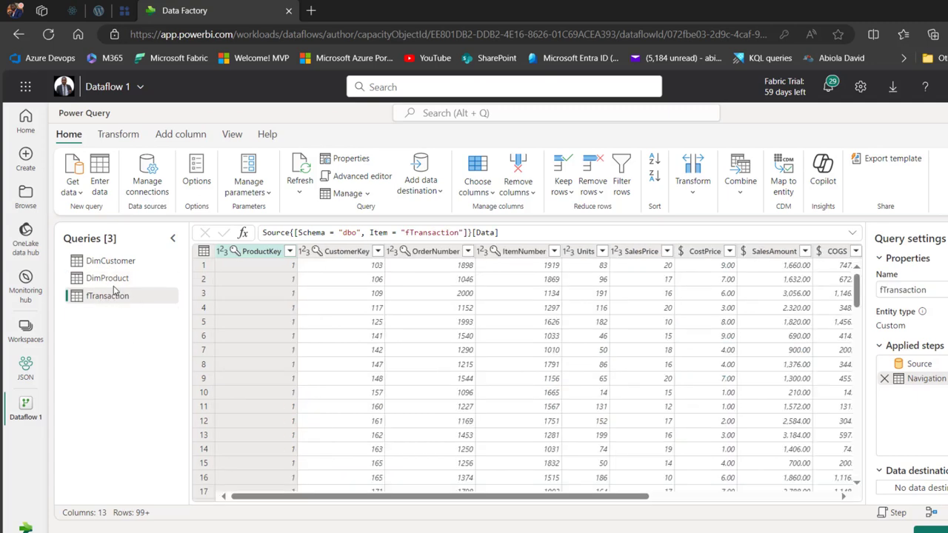
{"action": "left_click", "coordinate": [111, 282]}
{"action": "left_click", "coordinate": [104, 263]}
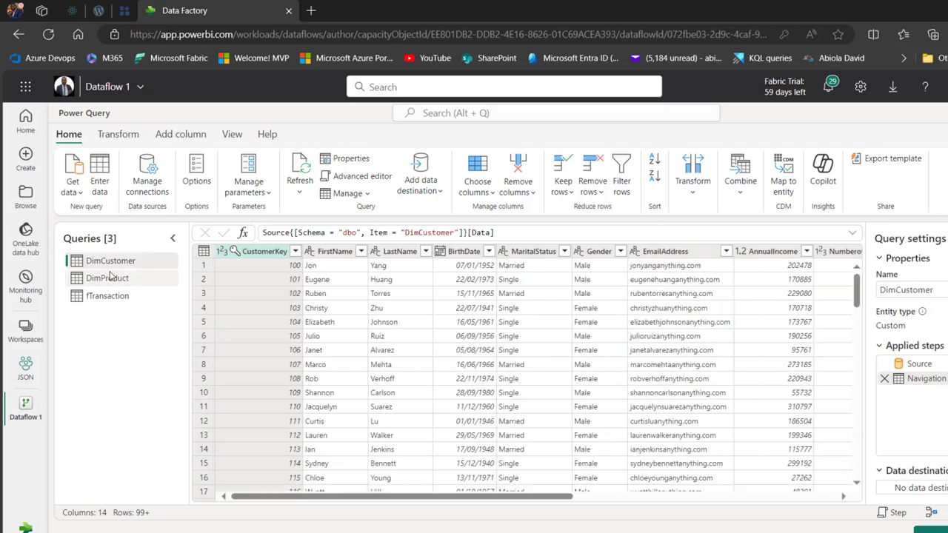
{"action": "left_click", "coordinate": [110, 276]}
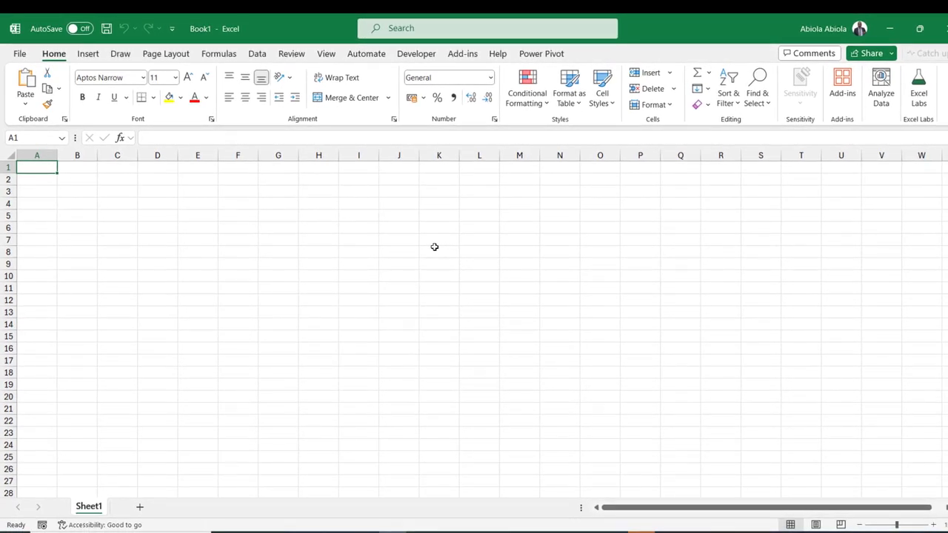
Step: Launch the Power Query Editor from the Data tab's Get Data menu
{"action": "left_click", "coordinate": [258, 54]}
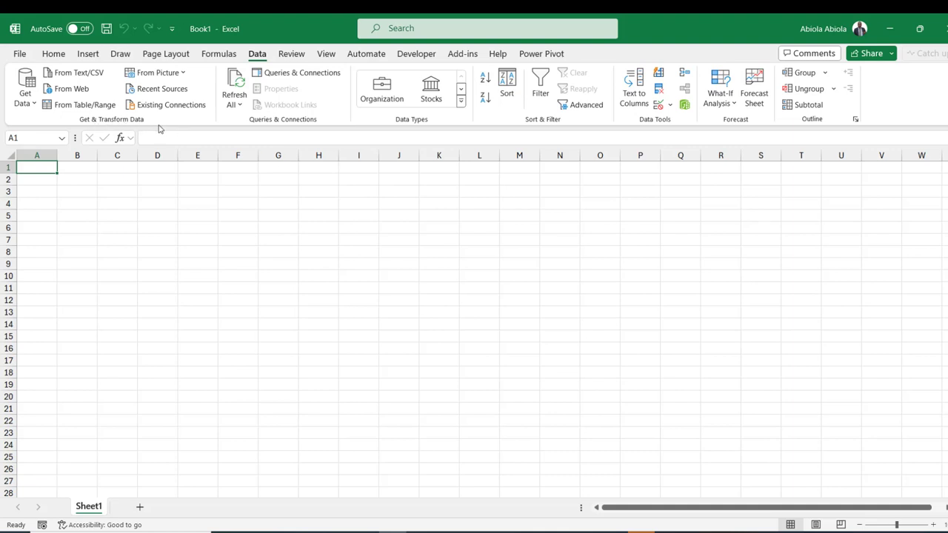
{"action": "left_click", "coordinate": [34, 102]}
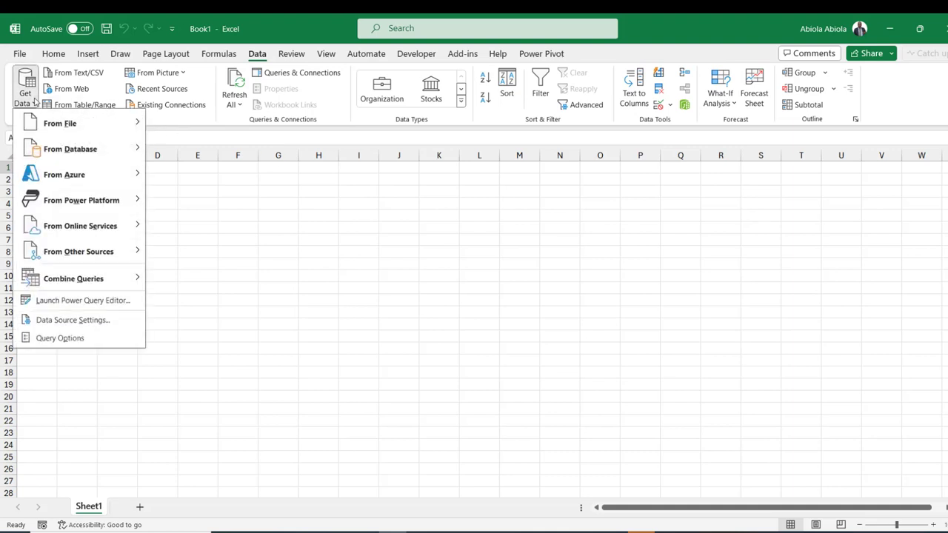
{"action": "left_click", "coordinate": [88, 306]}
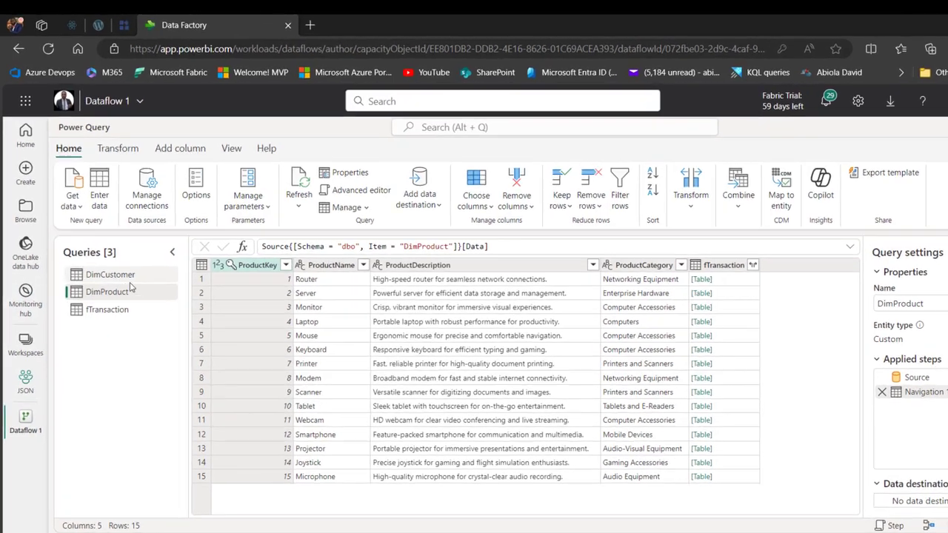
Step: Copy the DimCustomer, DimProduct and fTransaction queries together, then return to Excel's Power Query Editor
{"action": "left_click", "coordinate": [117, 257]}
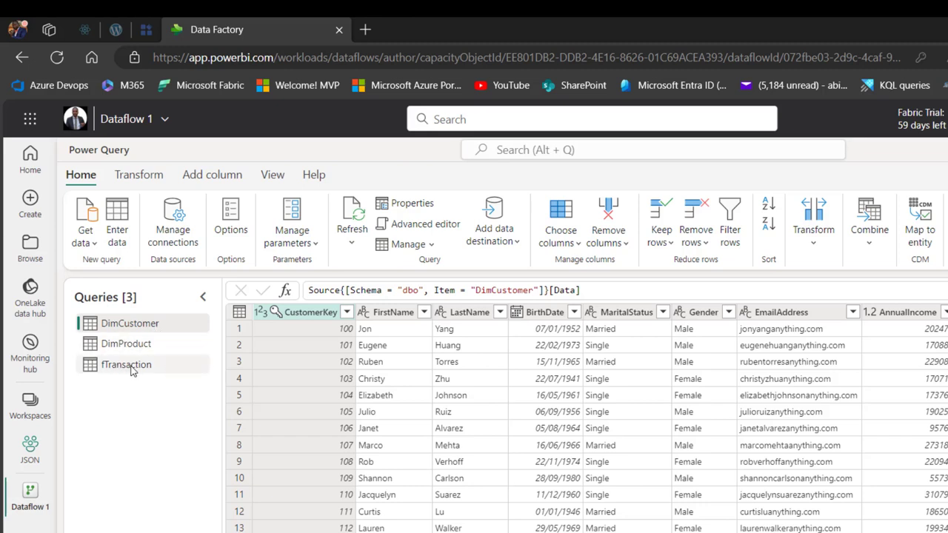
{"action": "left_click", "coordinate": [133, 370]}
{"action": "left_click", "coordinate": [148, 325]}
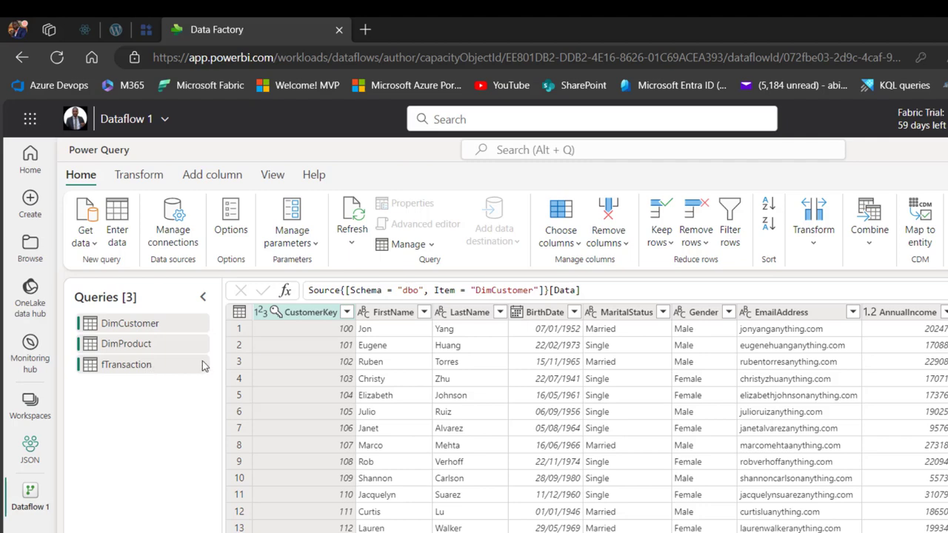
{"action": "right_click", "coordinate": [154, 345]}
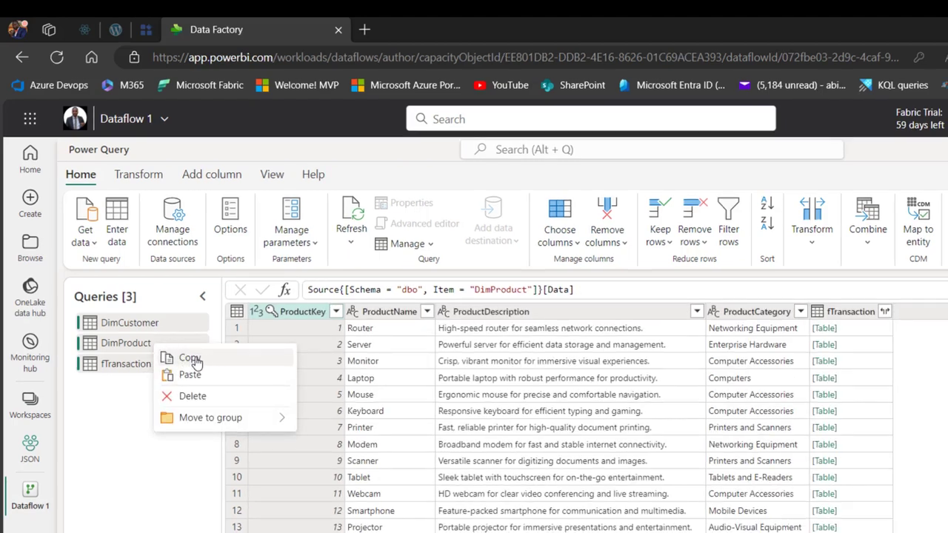
{"action": "left_click", "coordinate": [218, 364]}
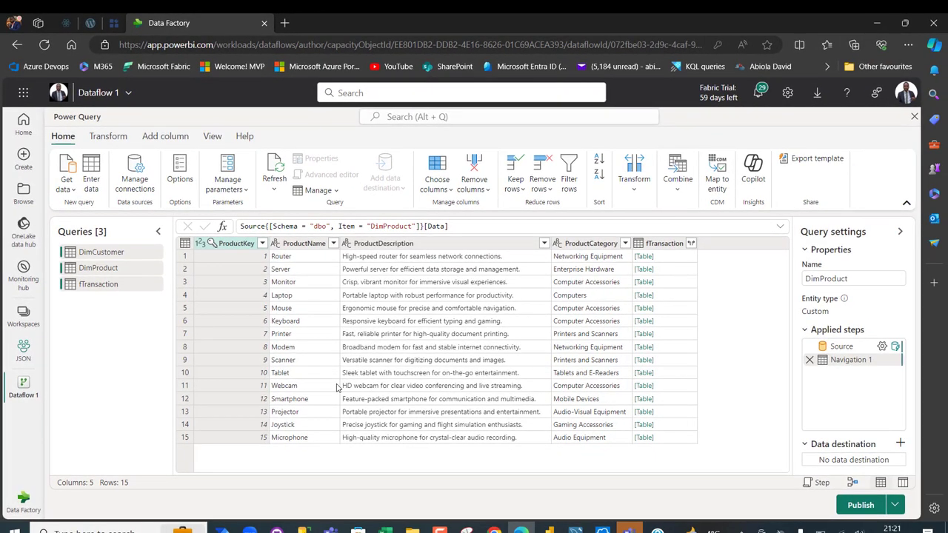
{"action": "left_click", "coordinate": [385, 529]}
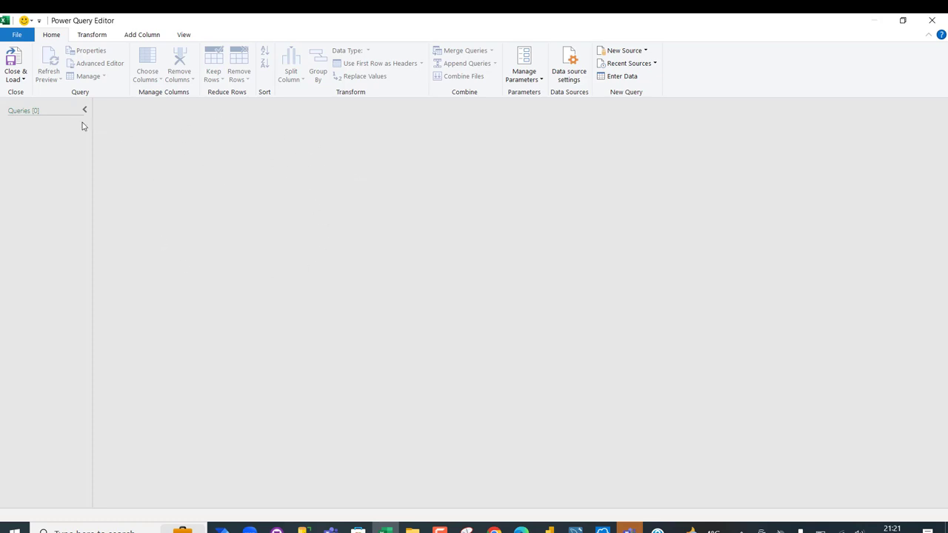
Step: Paste the copied DimCustomer, DimProduct and fTransaction queries into the empty Queries pane
{"action": "right_click", "coordinate": [52, 221]}
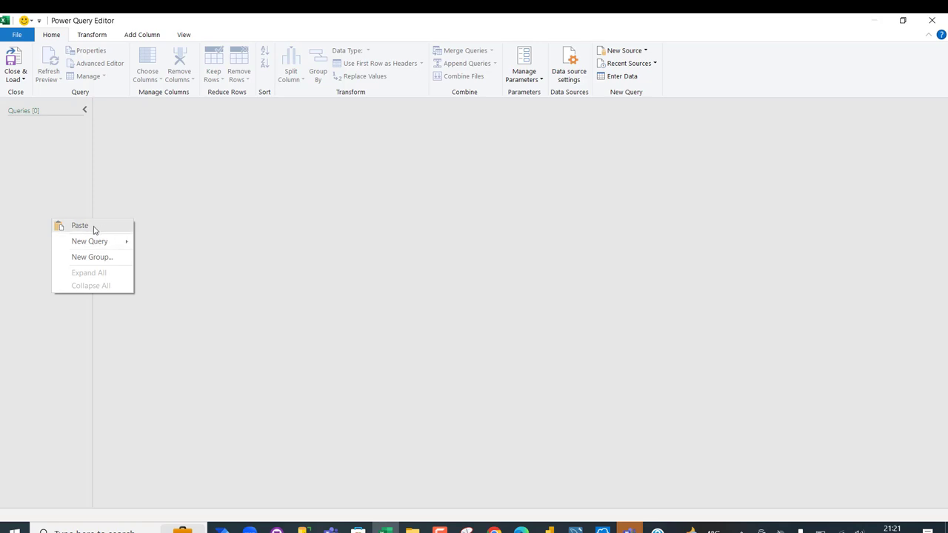
{"action": "left_click", "coordinate": [94, 231]}
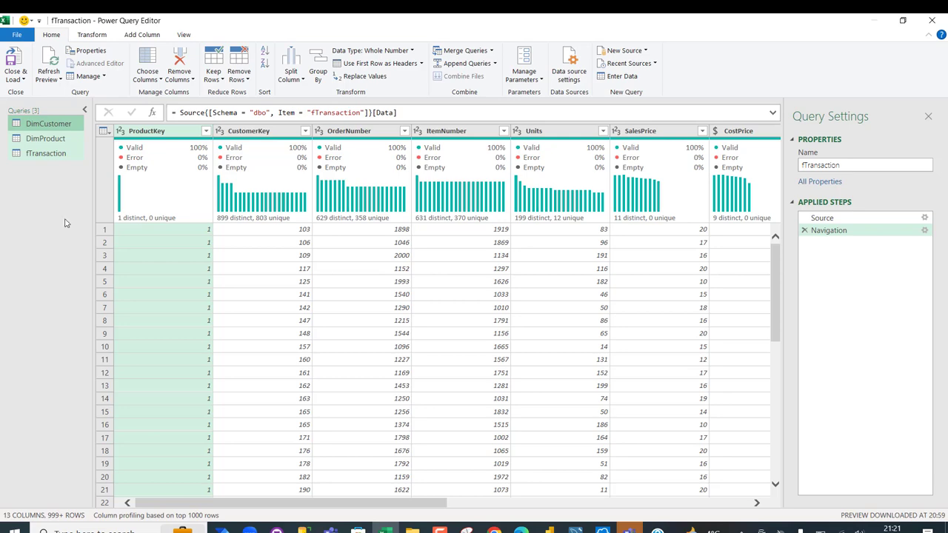
Step: Remove the DimCustomer and DimProduct columns from the fTransaction query
{"action": "left_click", "coordinate": [49, 140]}
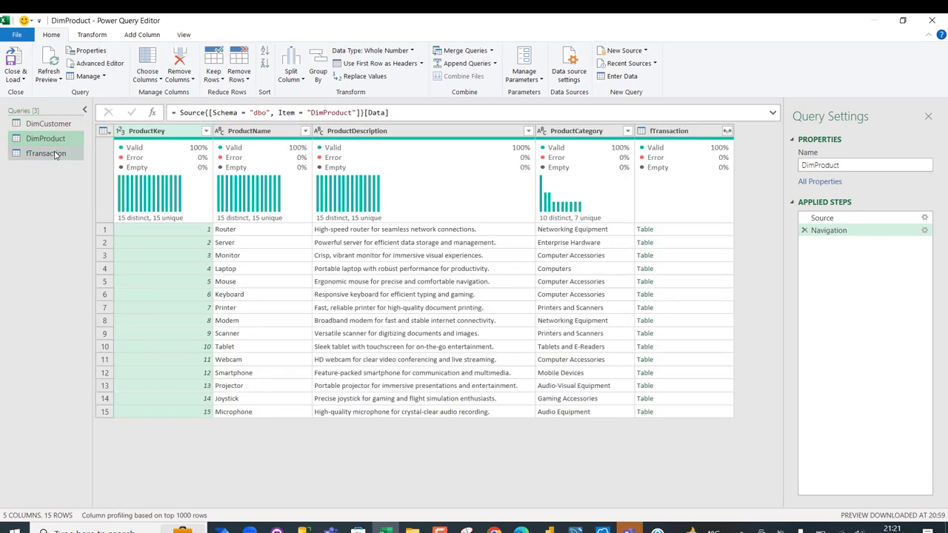
{"action": "left_click", "coordinate": [58, 154]}
{"action": "left_click_drag", "start_coordinate": [291, 507], "coordinate": [593, 504]}
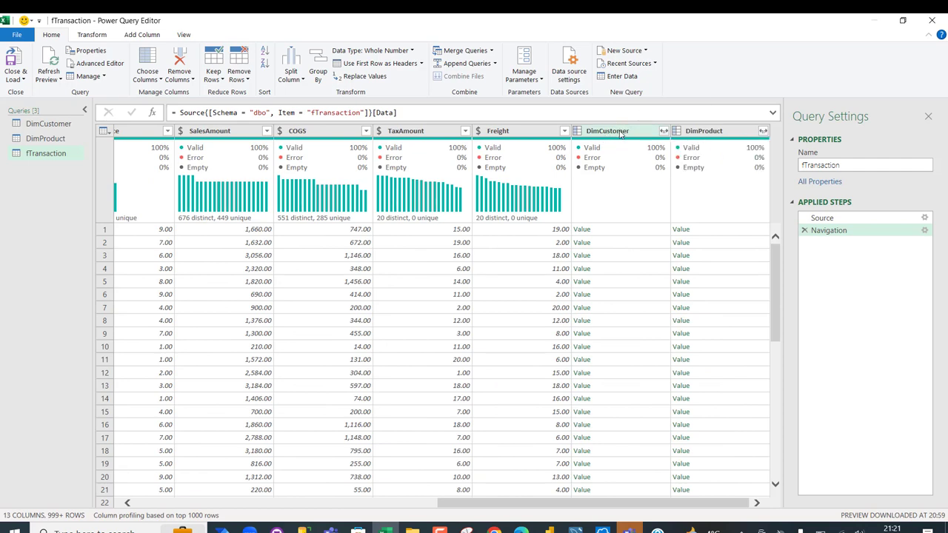
{"action": "left_click", "coordinate": [620, 133]}
{"action": "left_click", "coordinate": [711, 134], "text": "ctrl"}
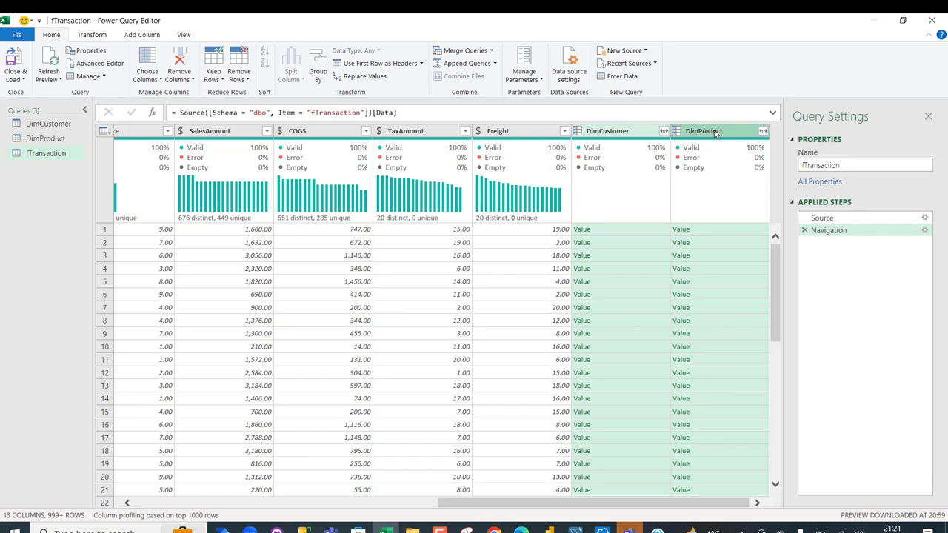
{"action": "right_click", "coordinate": [714, 133]}
{"action": "left_click", "coordinate": [745, 155]}
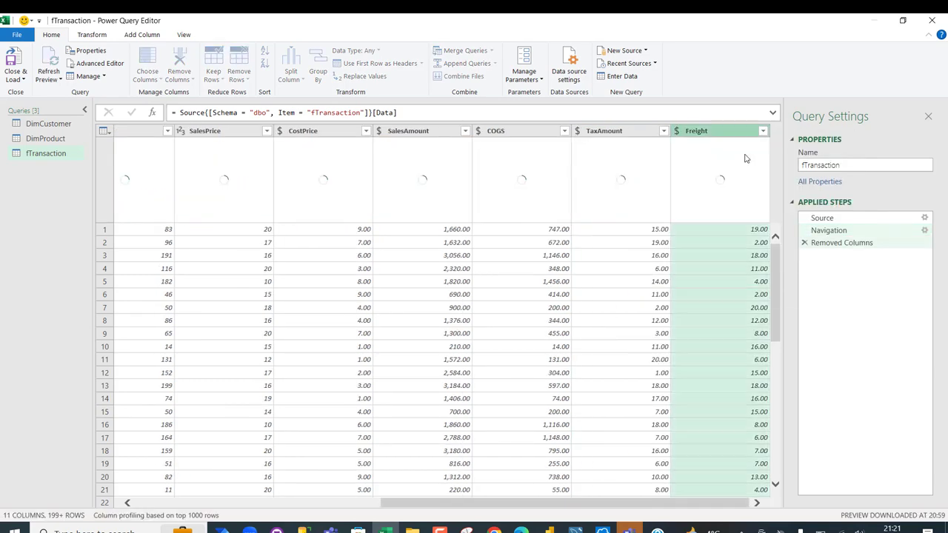
Step: Remove the fTransaction column from both the DimProduct and DimCustomer queries
{"action": "left_click", "coordinate": [46, 139]}
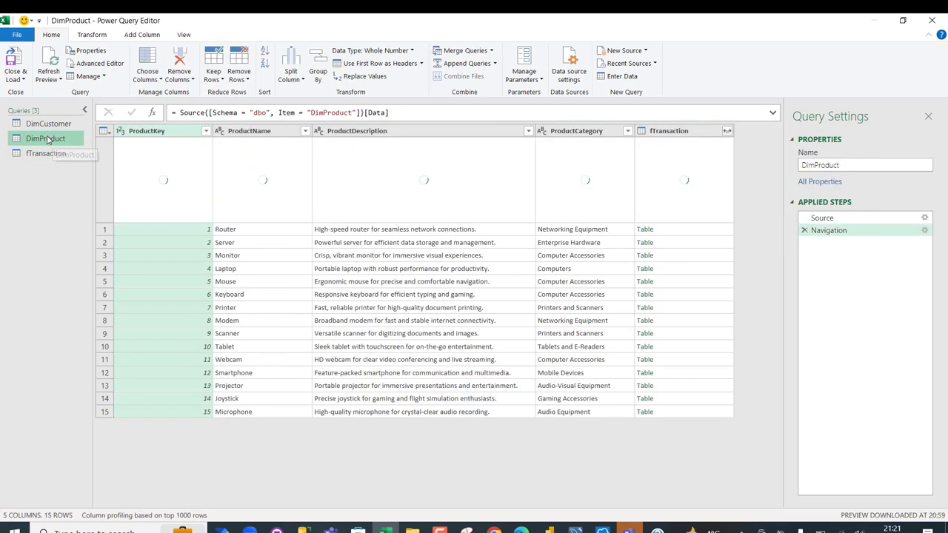
{"action": "right_click", "coordinate": [672, 133]}
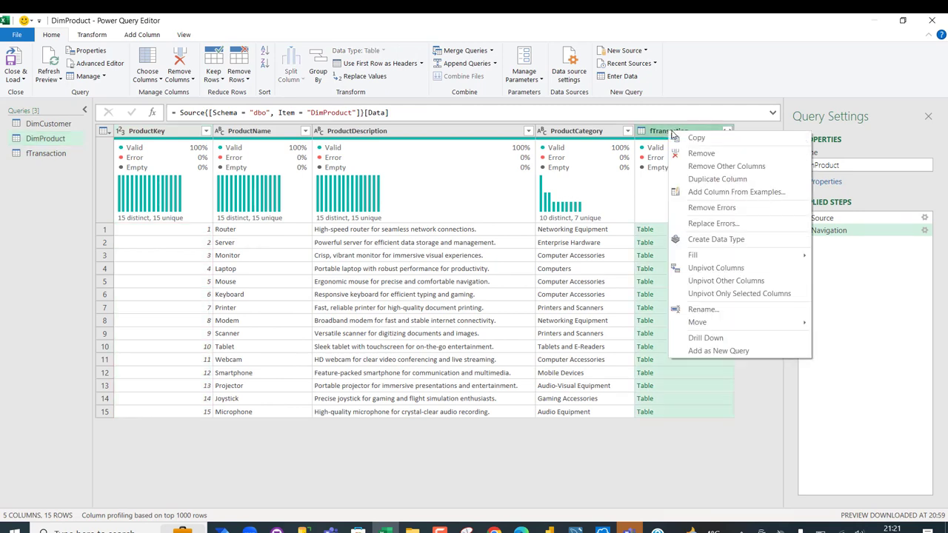
{"action": "left_click", "coordinate": [696, 156]}
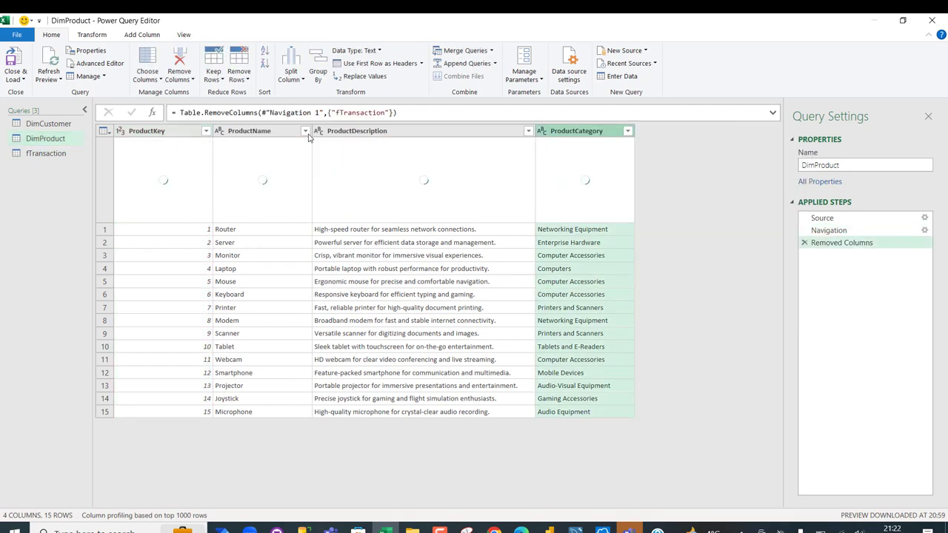
{"action": "left_click", "coordinate": [39, 124]}
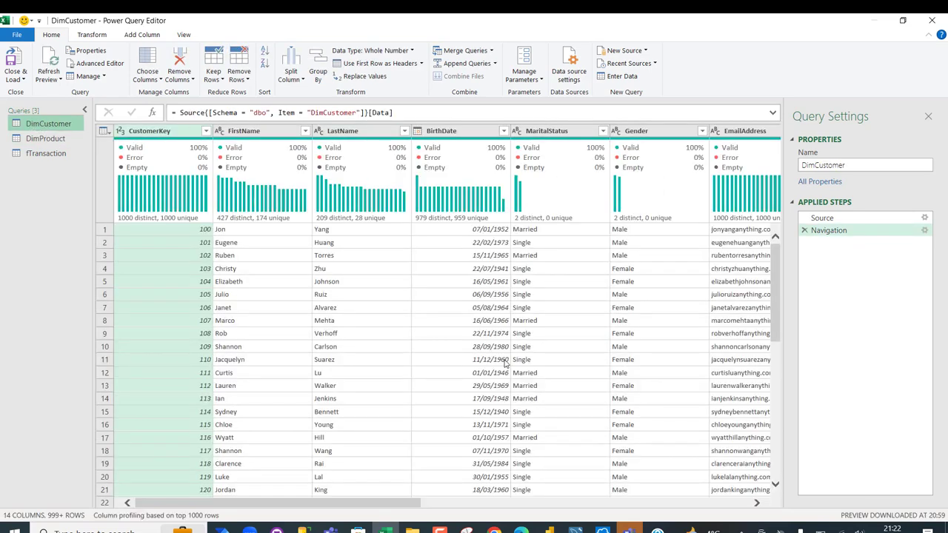
{"action": "left_click_drag", "start_coordinate": [397, 503], "coordinate": [743, 505]}
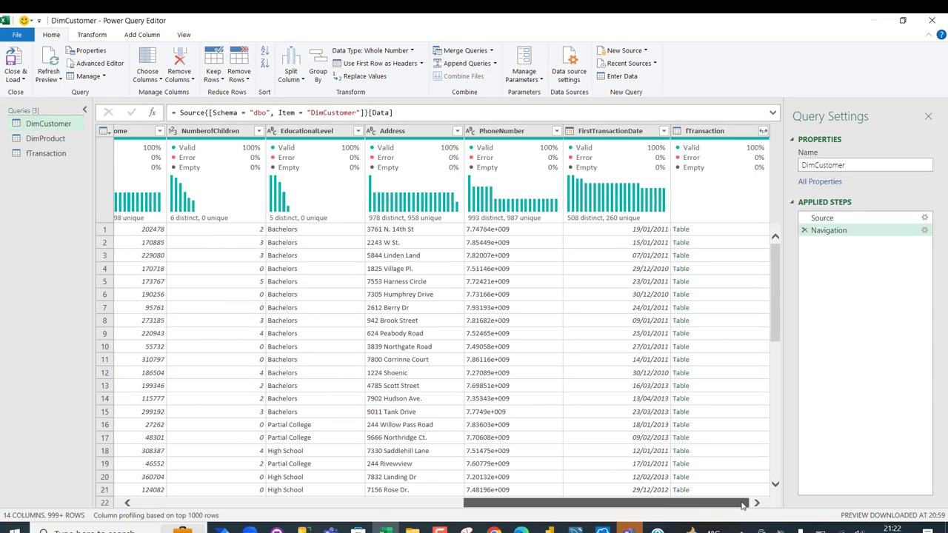
{"action": "right_click", "coordinate": [716, 133]}
{"action": "left_click", "coordinate": [738, 157]}
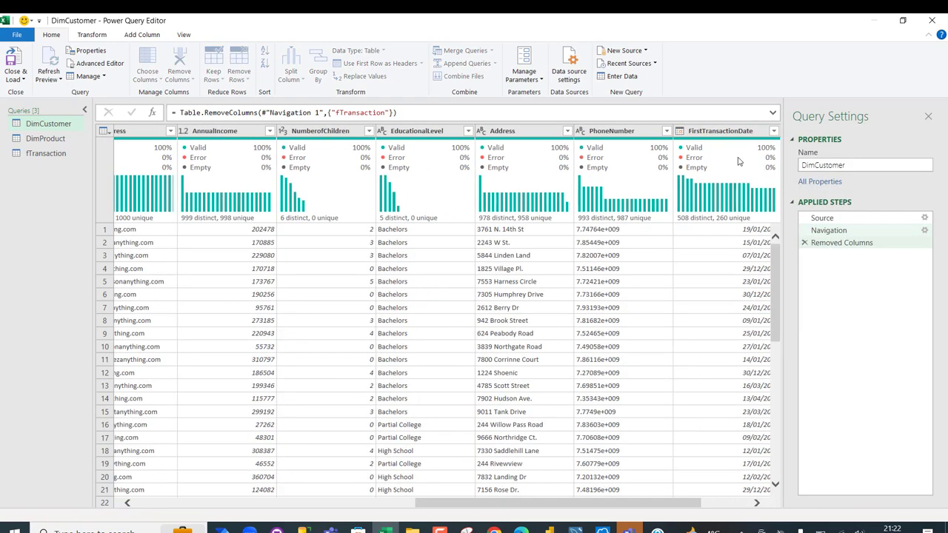
Step: Check the DimProduct, fTransaction and DimCustomer query results after the column removals
{"action": "left_click", "coordinate": [49, 139]}
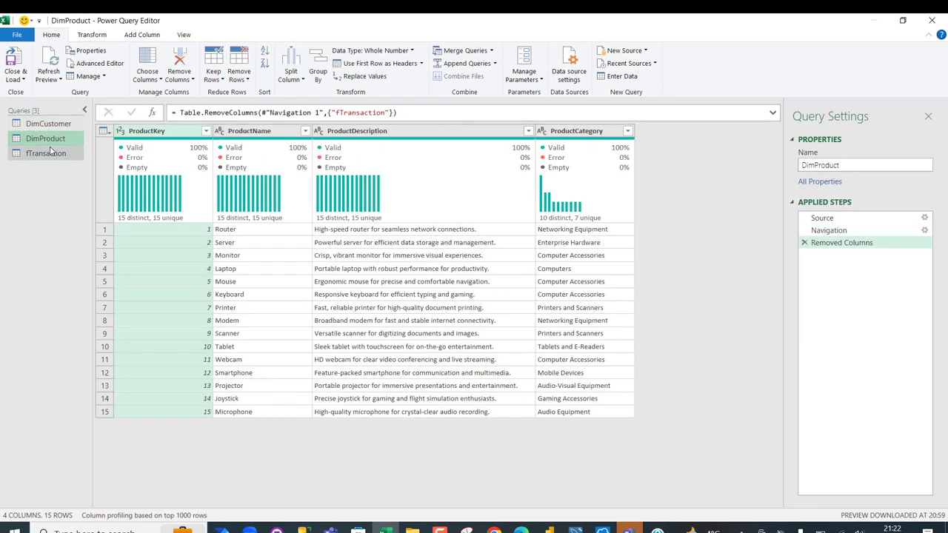
{"action": "left_click", "coordinate": [46, 152]}
{"action": "left_click", "coordinate": [44, 139]}
{"action": "left_click", "coordinate": [45, 124]}
{"action": "left_click", "coordinate": [52, 154]}
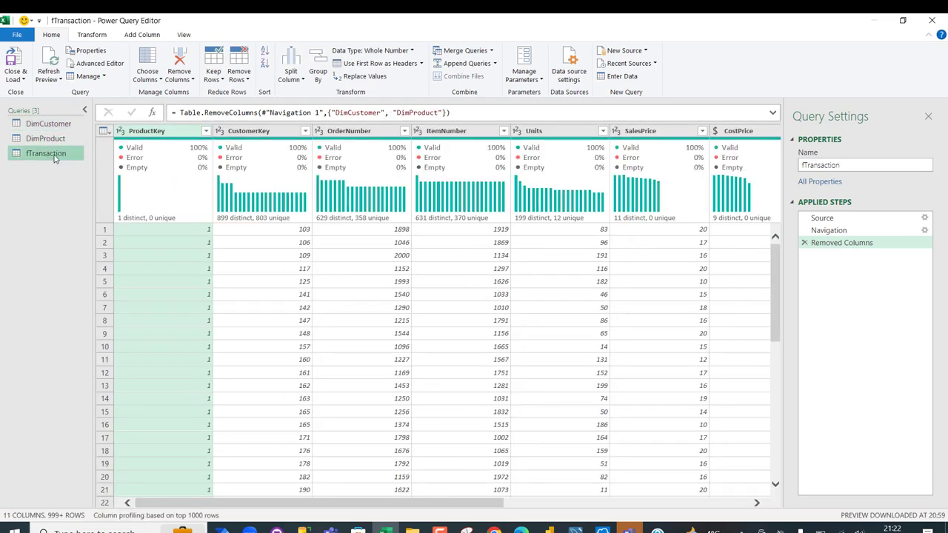
{"action": "left_click", "coordinate": [16, 79]}
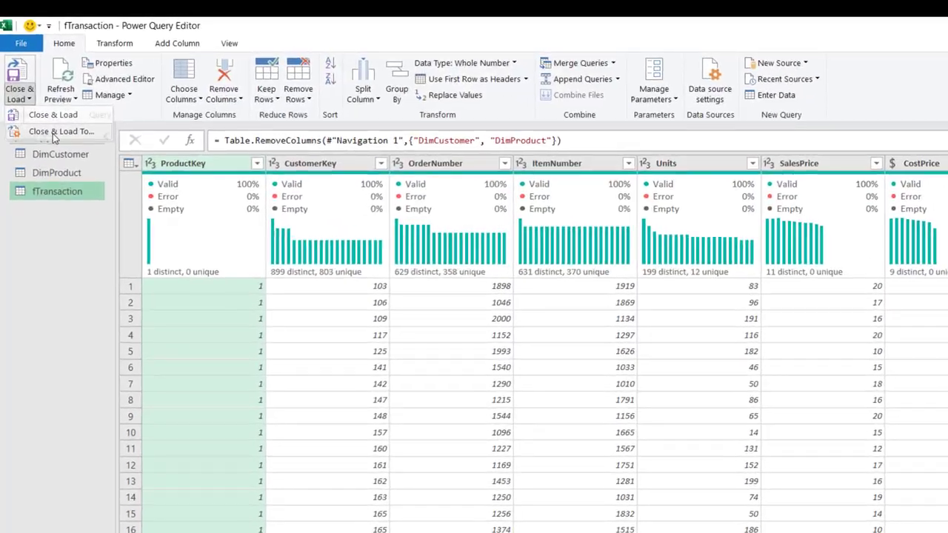
Step: Load the queries as Only Create Connection, adding the data to the Data Model
{"action": "left_click", "coordinate": [38, 108]}
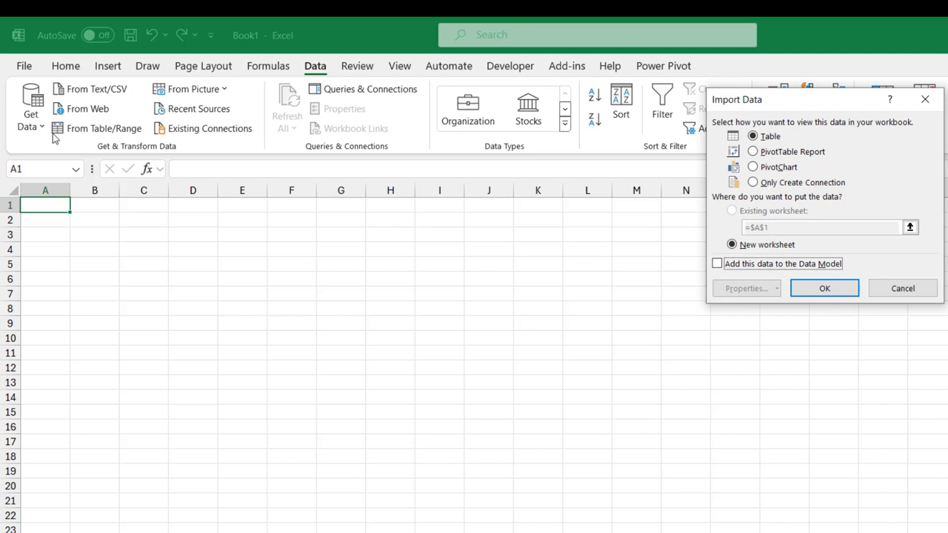
{"action": "left_click", "coordinate": [773, 185]}
{"action": "left_click_drag", "start_coordinate": [828, 108], "coordinate": [422, 143]}
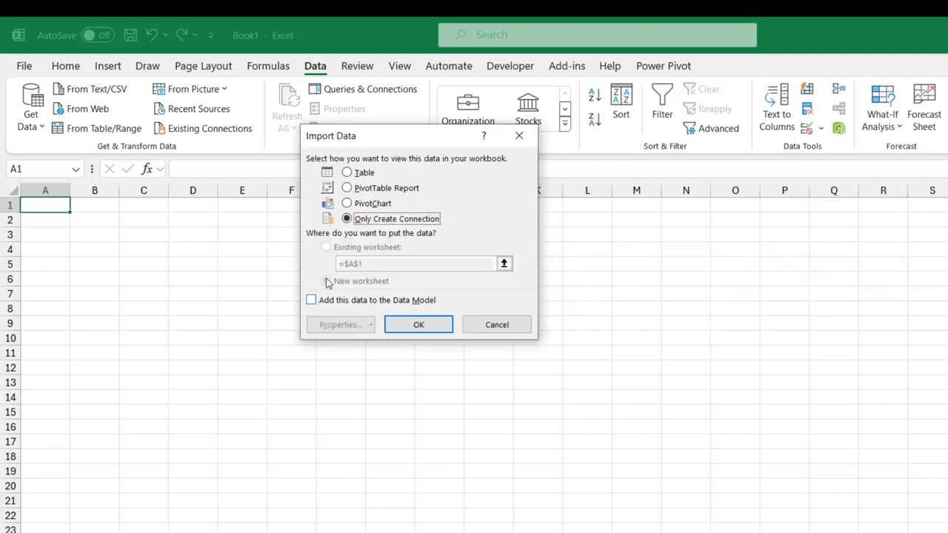
{"action": "left_click", "coordinate": [311, 301]}
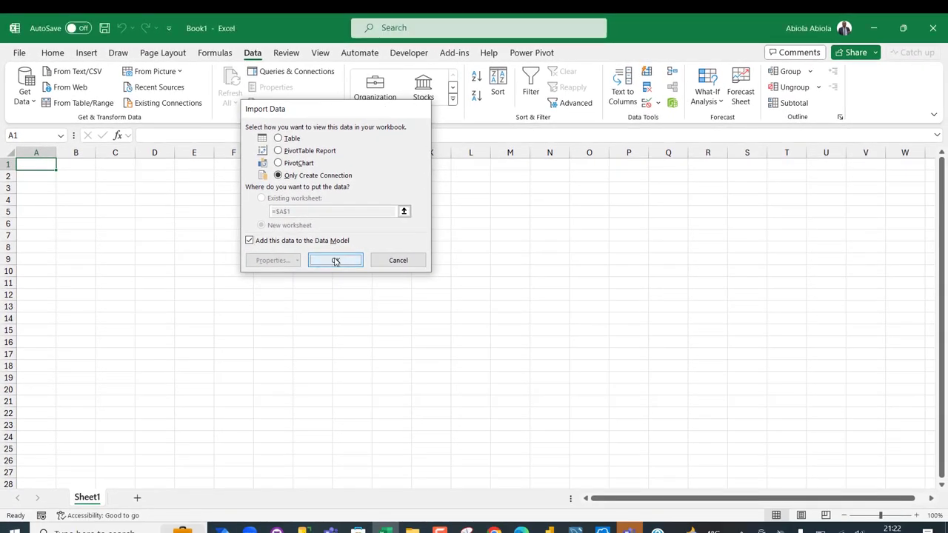
{"action": "left_click", "coordinate": [407, 315]}
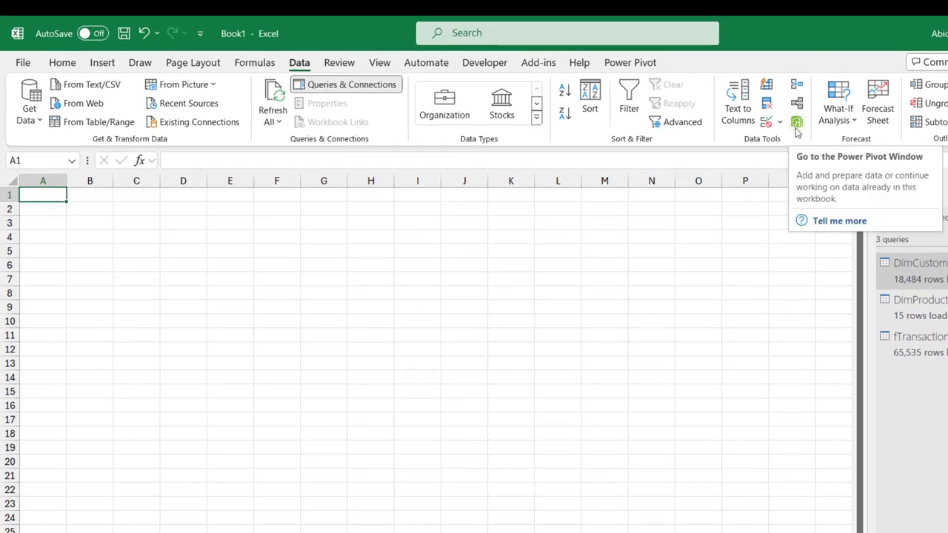
Step: Open the Power Pivot data model and show its three tables in Diagram View
{"action": "left_click", "coordinate": [628, 63]}
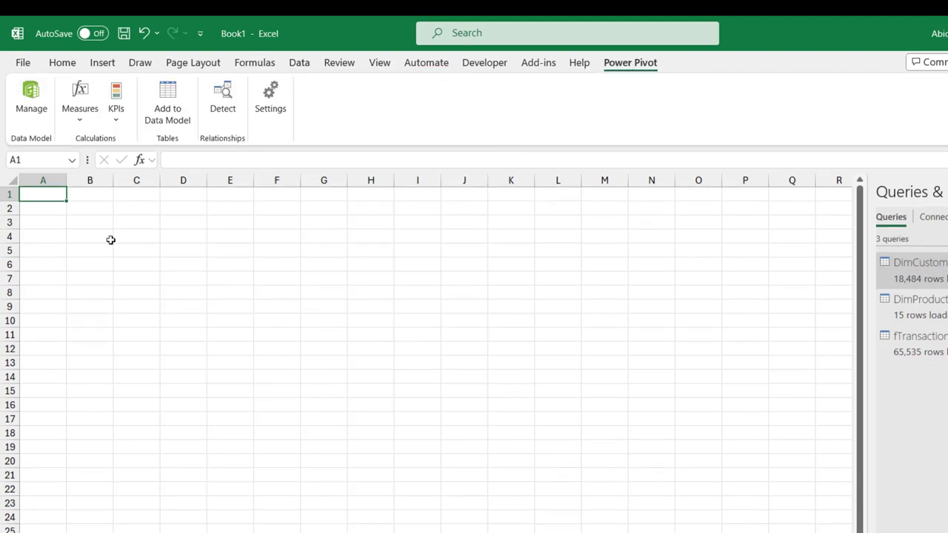
{"action": "left_click", "coordinate": [26, 91]}
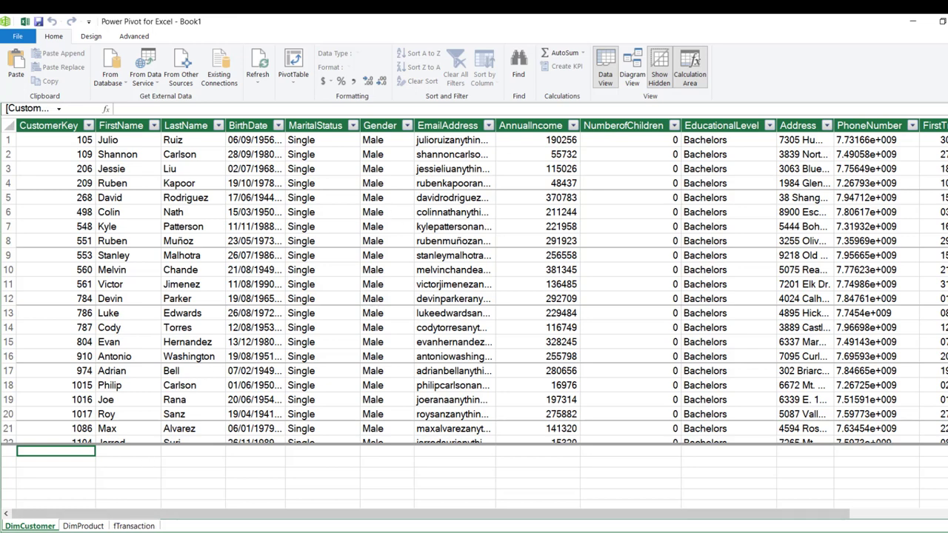
{"action": "left_click", "coordinate": [631, 78]}
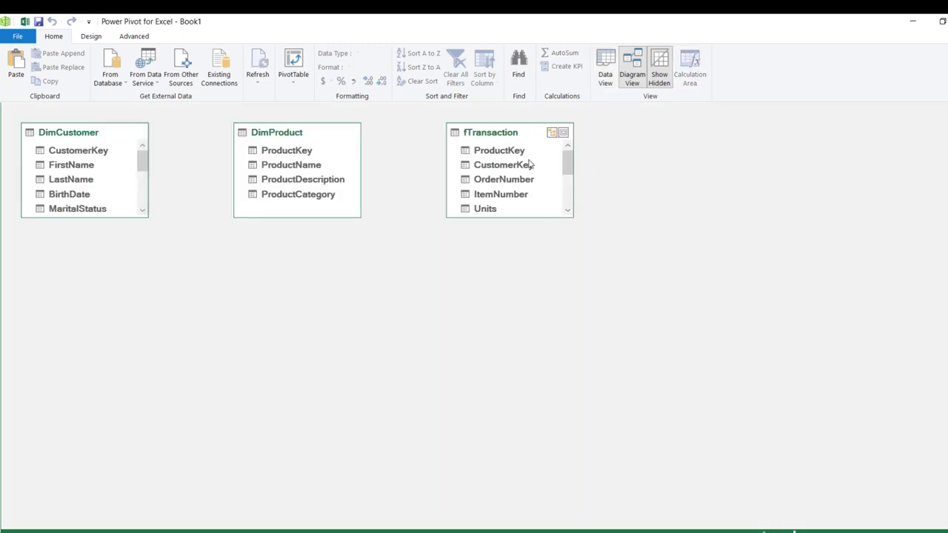
Step: Link ProductKey and CustomerKey from DimProduct and DimCustomer to fTransaction, then view fTransaction's data
{"action": "left_click_drag", "start_coordinate": [536, 216], "coordinate": [519, 445]}
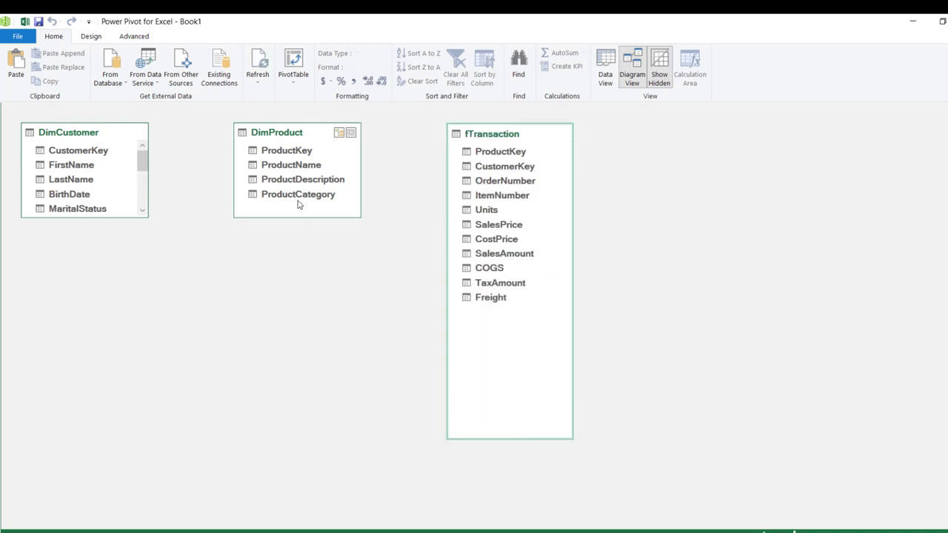
{"action": "left_click", "coordinate": [276, 151]}
{"action": "left_click_drag", "start_coordinate": [276, 152], "coordinate": [492, 157]}
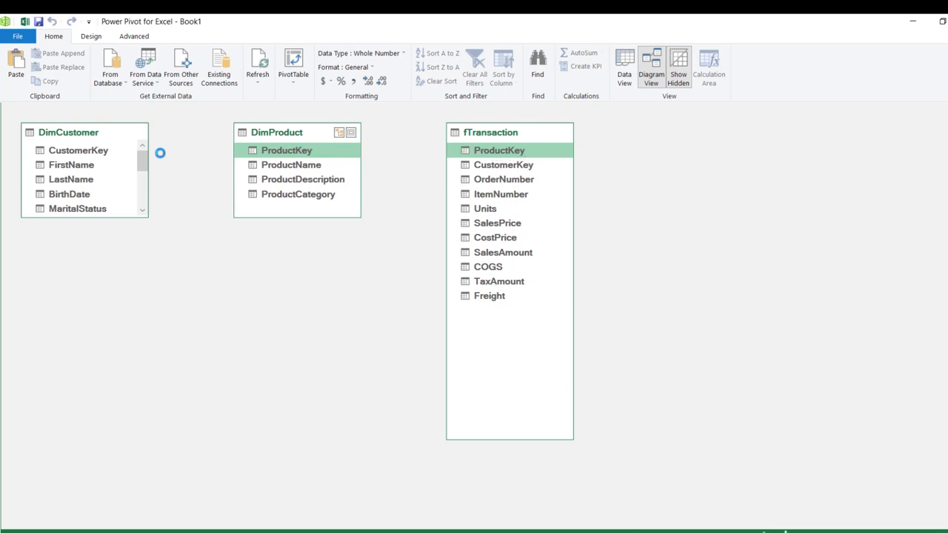
{"action": "left_click", "coordinate": [68, 151]}
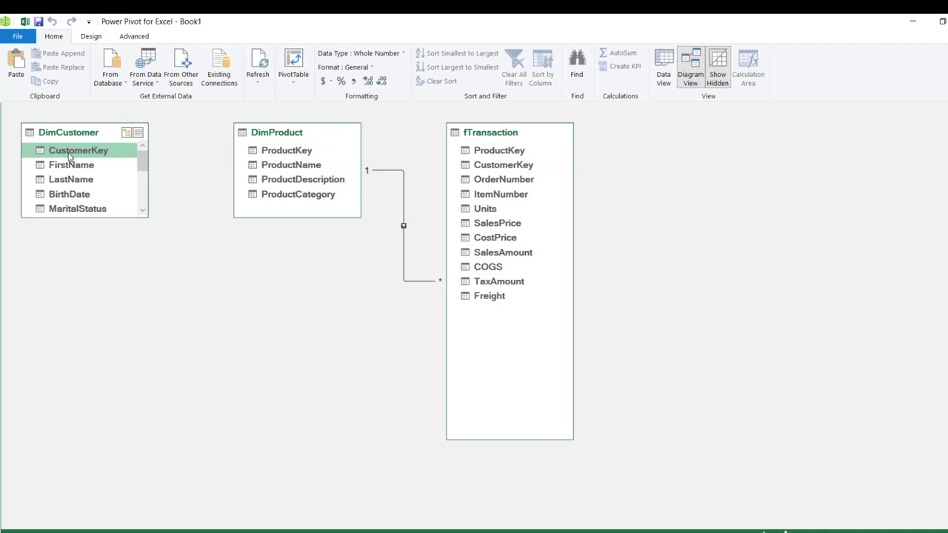
{"action": "left_click_drag", "start_coordinate": [69, 156], "coordinate": [507, 171]}
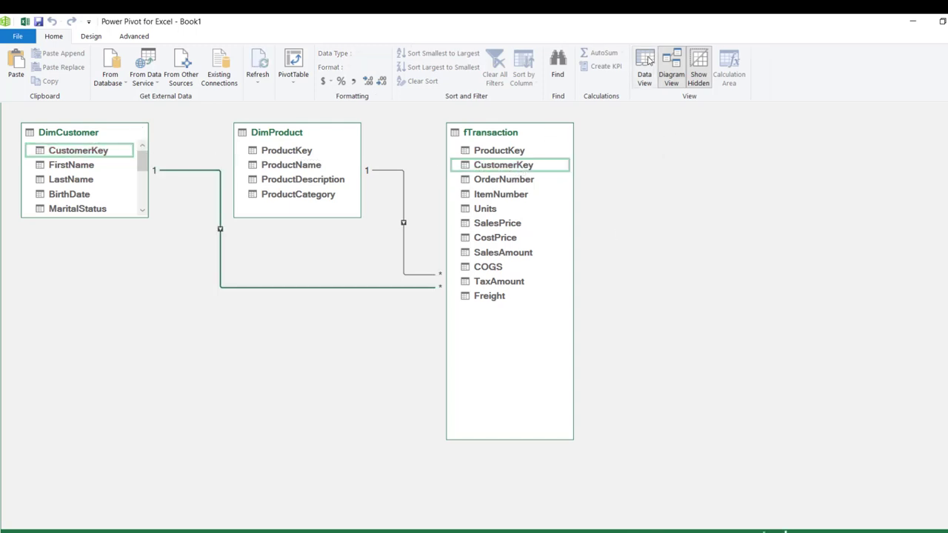
{"action": "left_click", "coordinate": [643, 78]}
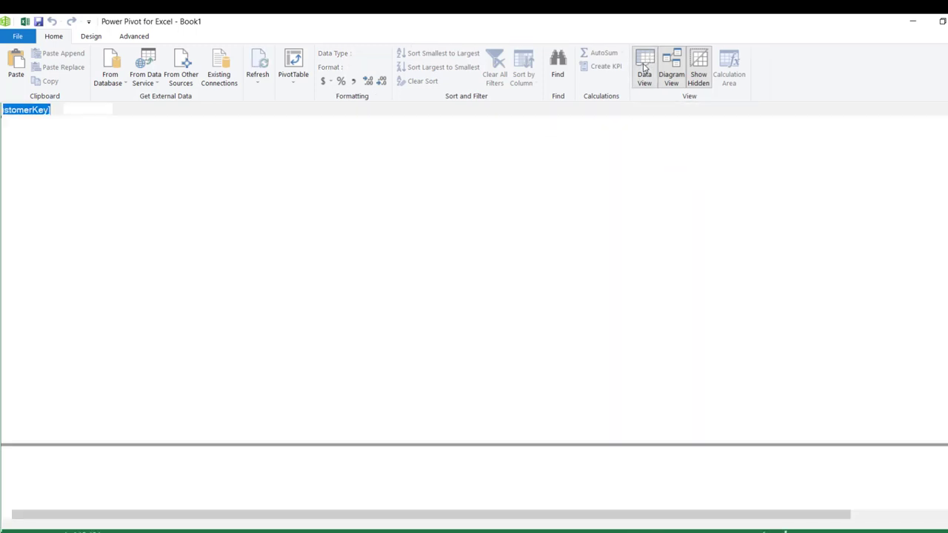
{"action": "left_click", "coordinate": [132, 526]}
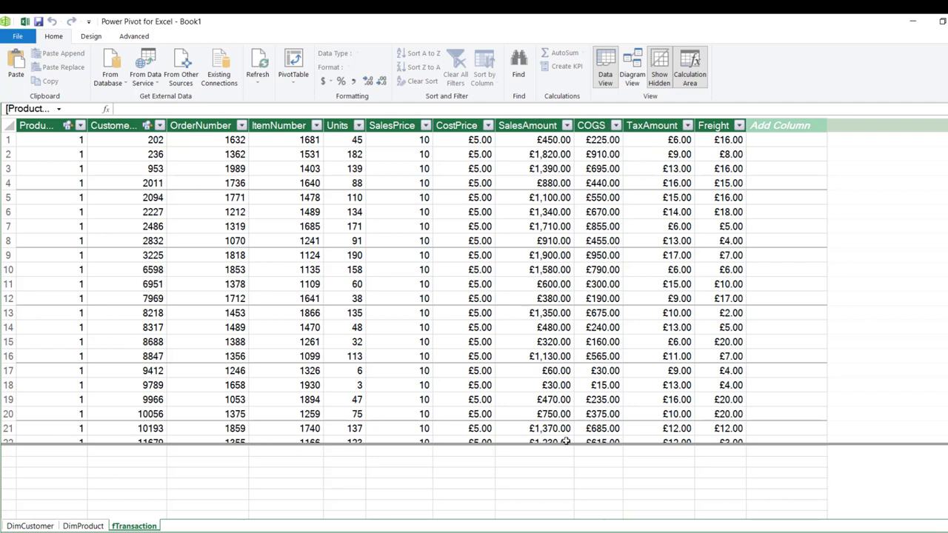
Step: Enter the measure TotalSales:=SUMX(fTransaction,fTransaction[SalesAmount]) in the calculation cell under SalesAmount
{"action": "left_click", "coordinate": [537, 462]}
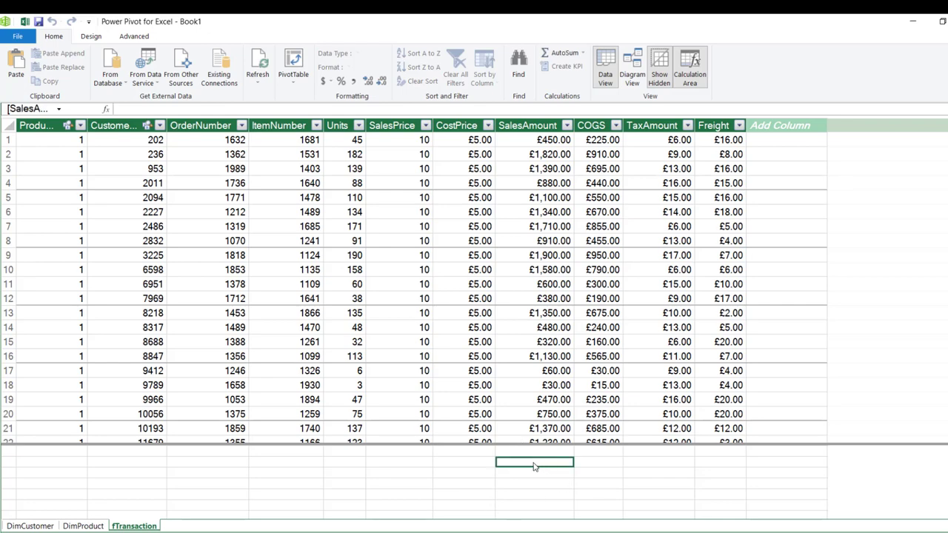
{"action": "left_click", "coordinate": [170, 109]}
{"action": "type", "text": "Tot"}
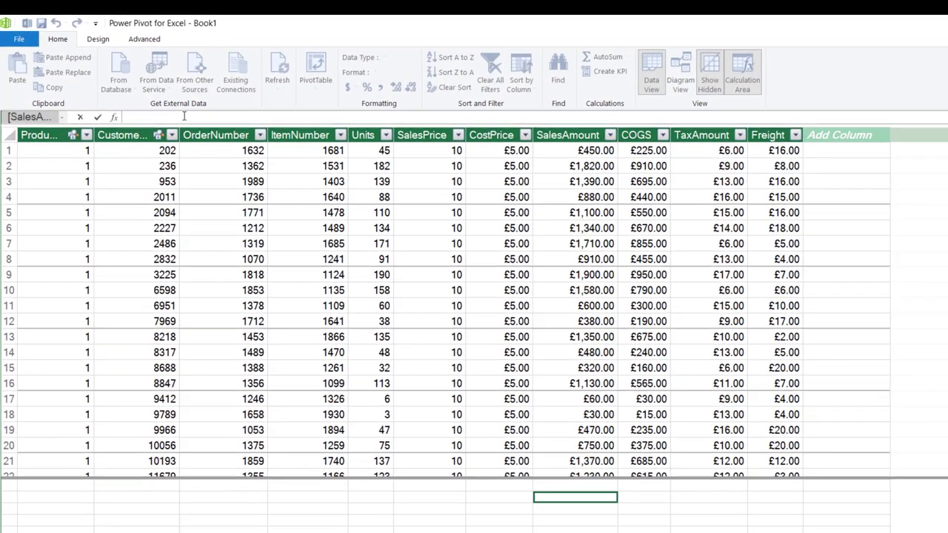
{"action": "type", "text": "alSales"}
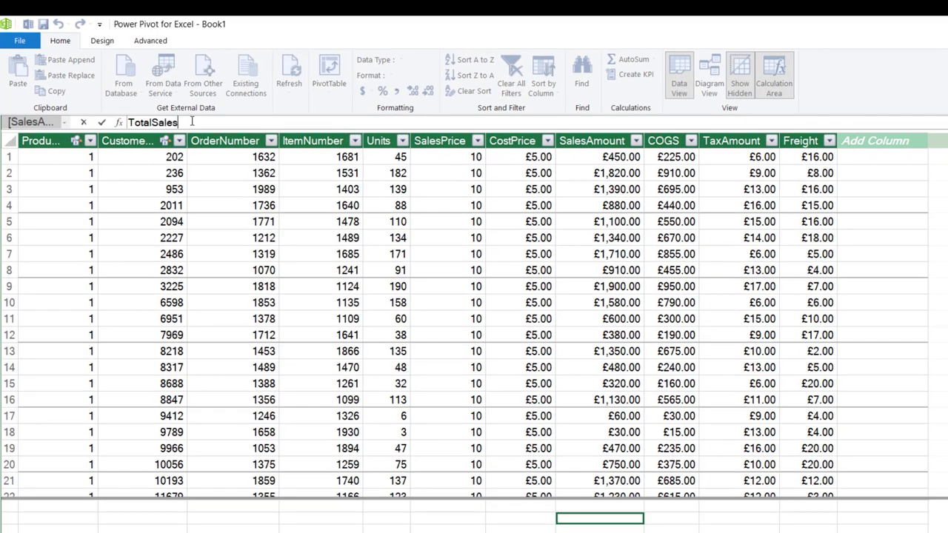
{"action": "type", "text": ":="}
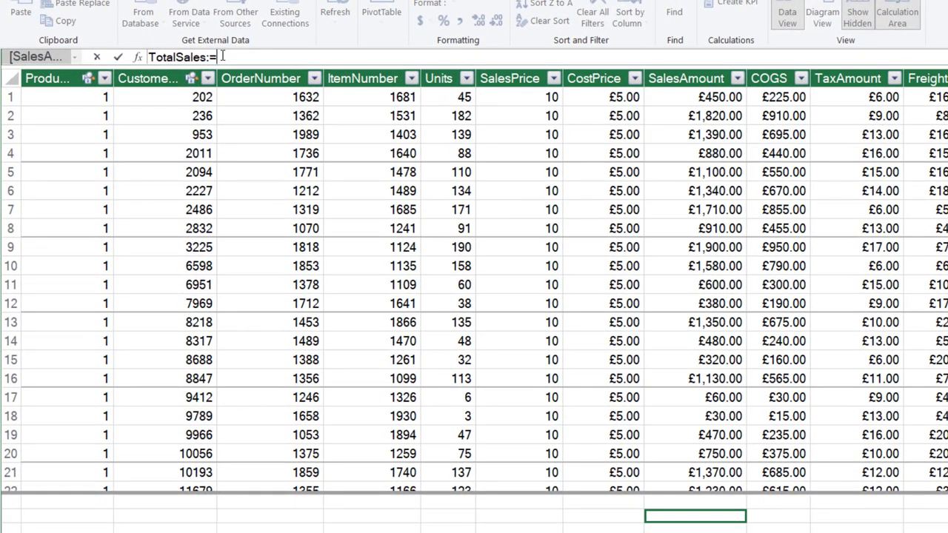
{"action": "type", "text": "sumx"}
{"action": "key", "text": "Tab"}
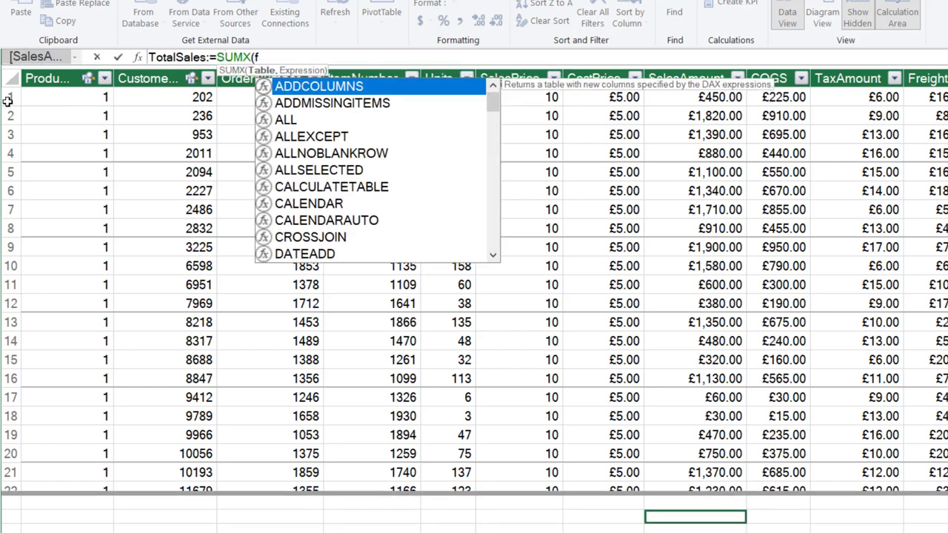
{"action": "type", "text": "ftr"}
{"action": "key", "text": "Tab"}
{"action": "type", "text": ","}
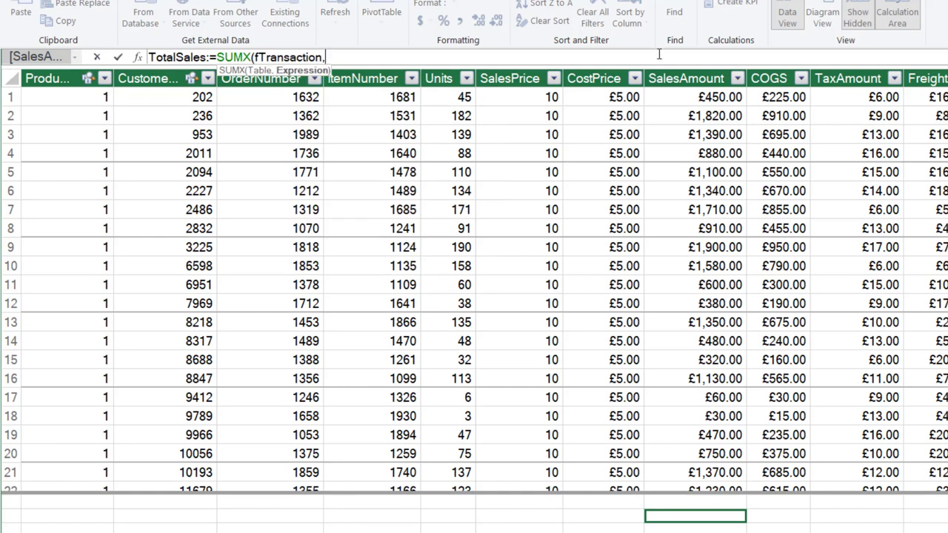
{"action": "left_click", "coordinate": [682, 77]}
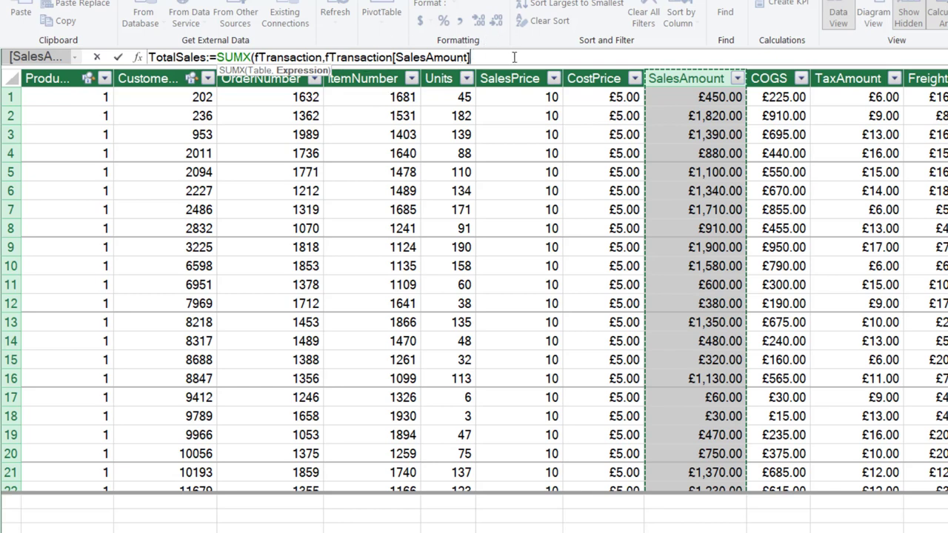
{"action": "type", "text": ")"}
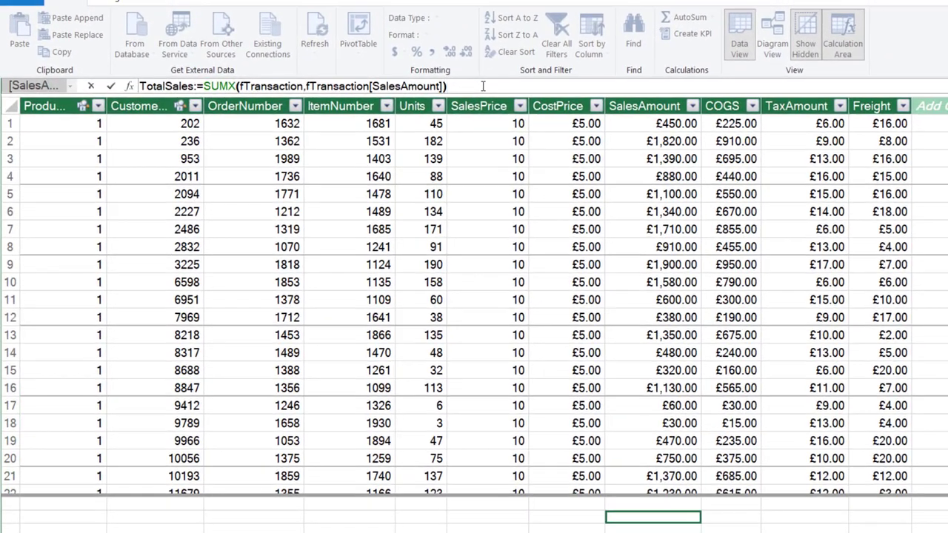
{"action": "key", "text": "Return"}
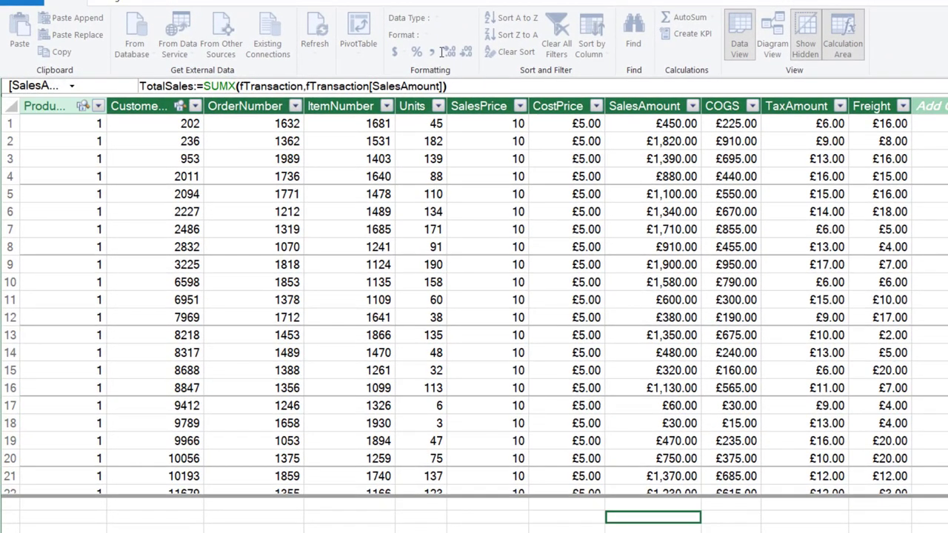
Step: Format TotalSales as £ English (United Kingdom) currency
{"action": "left_click", "coordinate": [404, 52]}
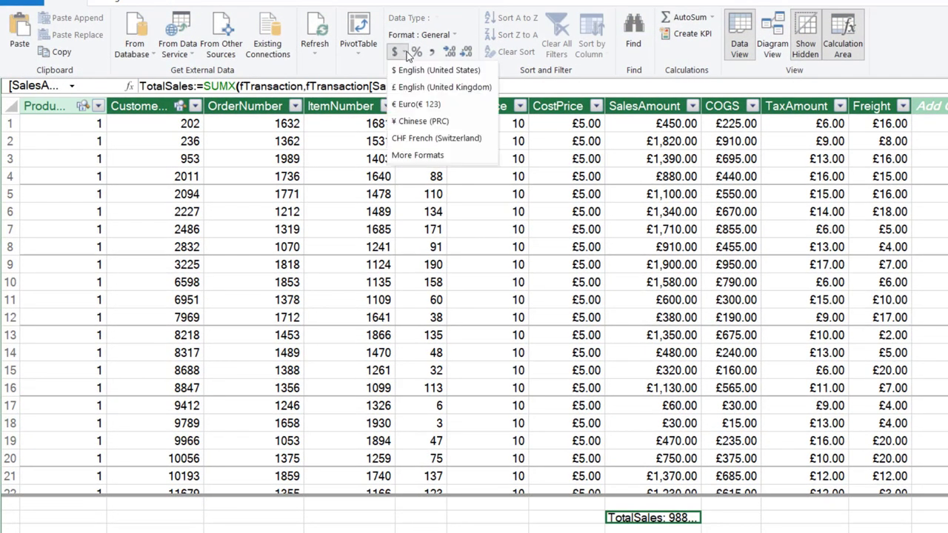
{"action": "left_click", "coordinate": [415, 87]}
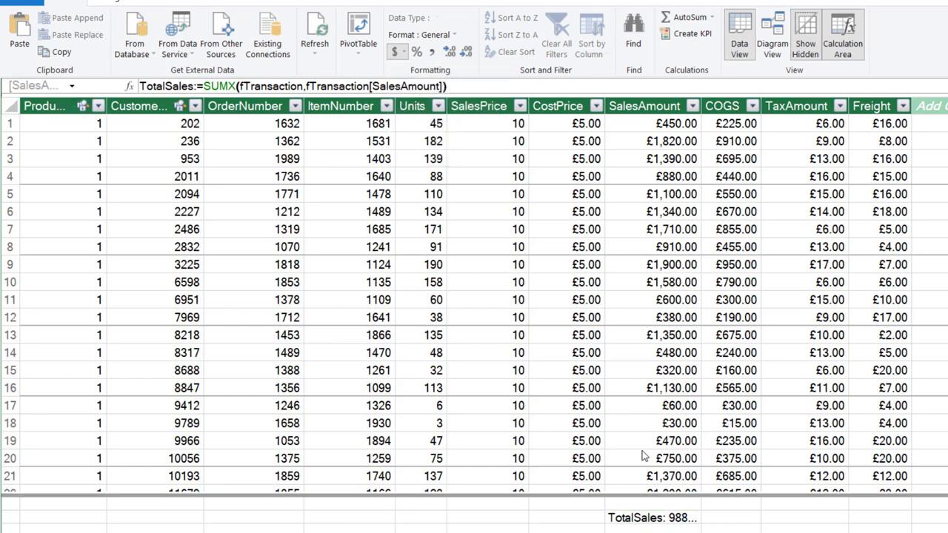
{"action": "left_click", "coordinate": [715, 522]}
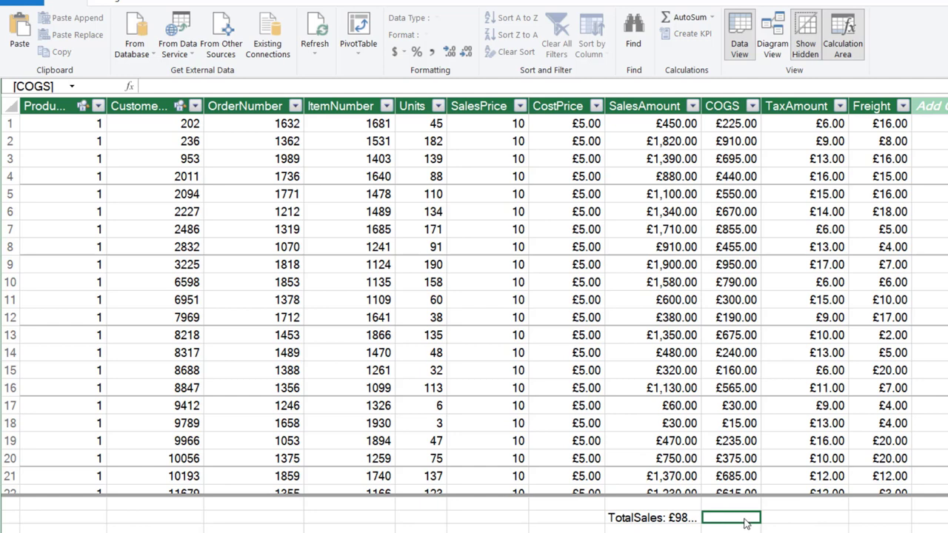
Step: Enter the measure TotalCOGS:=SUMX(fTransaction,fTransaction[COGS]) in the calculation area under COGS
{"action": "left_click", "coordinate": [190, 83]}
{"action": "type", "text": "TotalCOGS"}
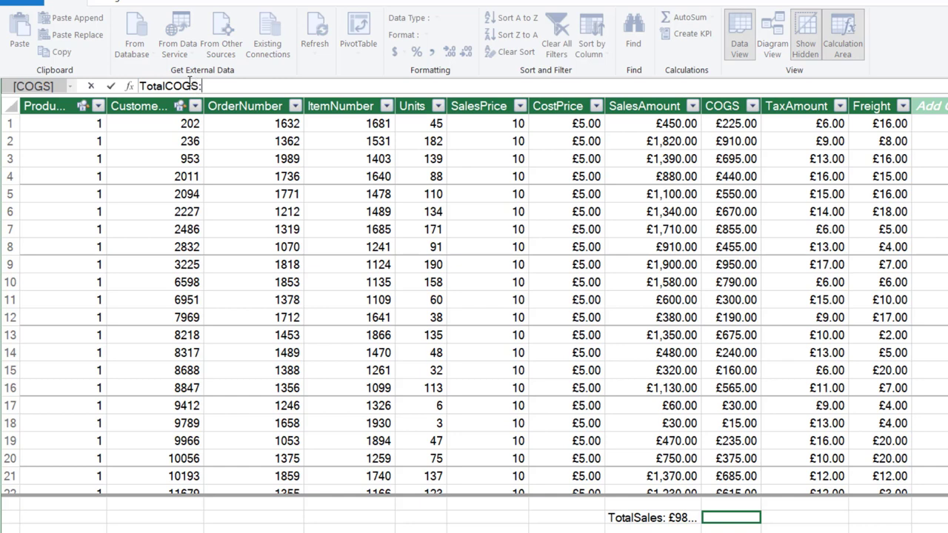
{"action": "type", "text": ":=sum"}
{"action": "key", "text": "Down"}
{"action": "key", "text": "Down"}
{"action": "key", "text": "Down"}
{"action": "key", "text": "Tab"}
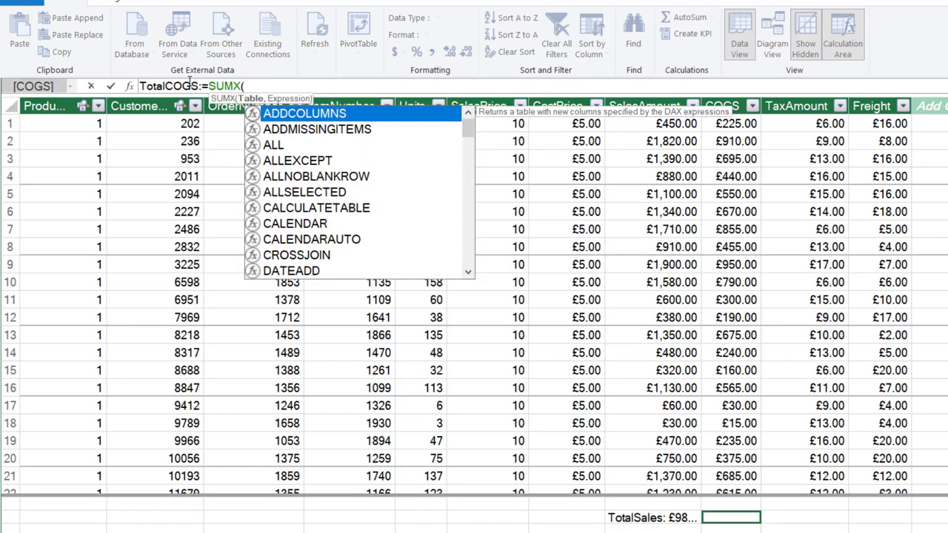
{"action": "type", "text": "ftr"}
{"action": "key", "text": "Tab"}
{"action": "type", "text": ","}
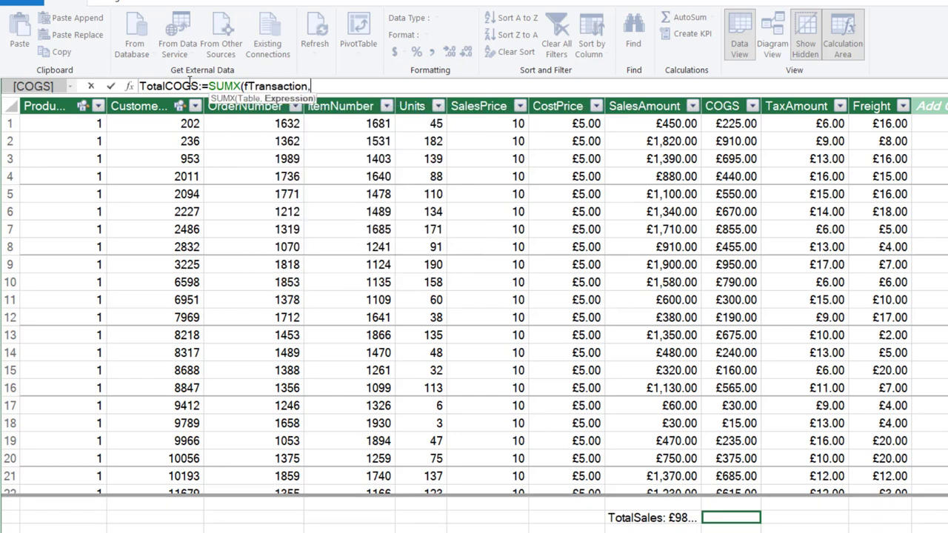
{"action": "left_click", "coordinate": [733, 102]}
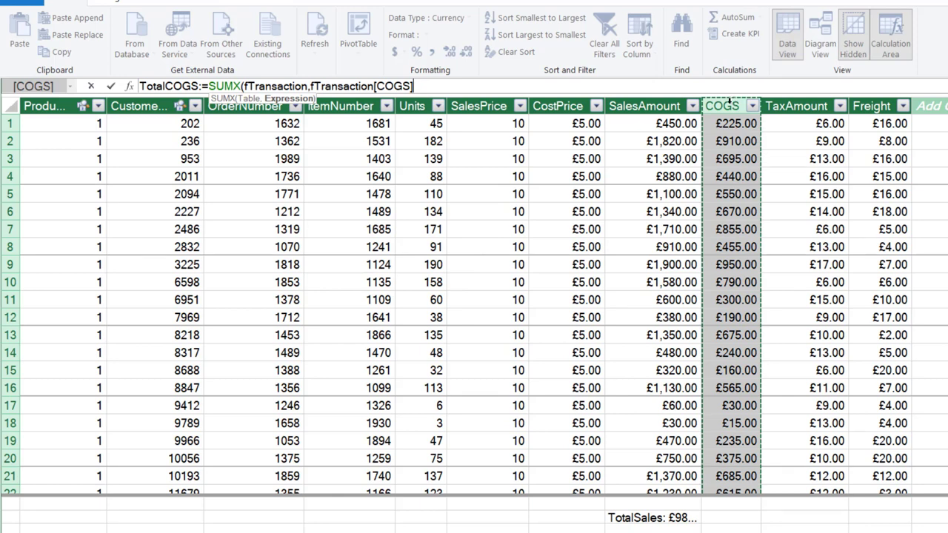
{"action": "type", "text": ")"}
{"action": "key", "text": "Return"}
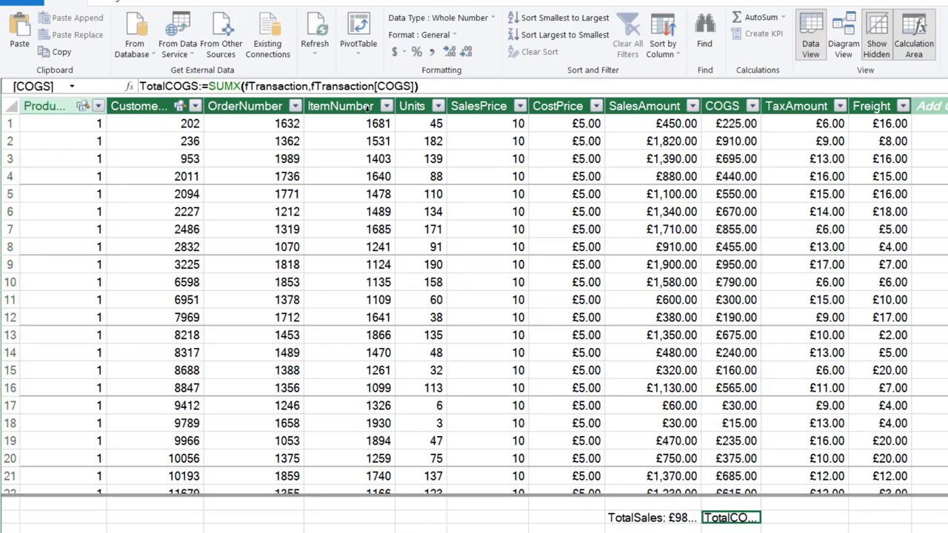
Step: Format TotalCOGS as £ English (United Kingdom) currency
{"action": "left_click", "coordinate": [403, 53]}
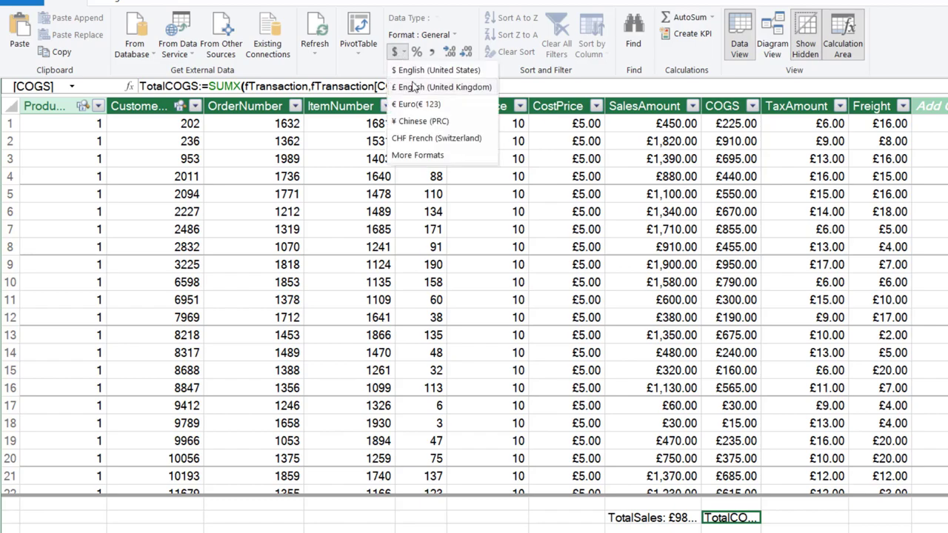
{"action": "left_click", "coordinate": [415, 86]}
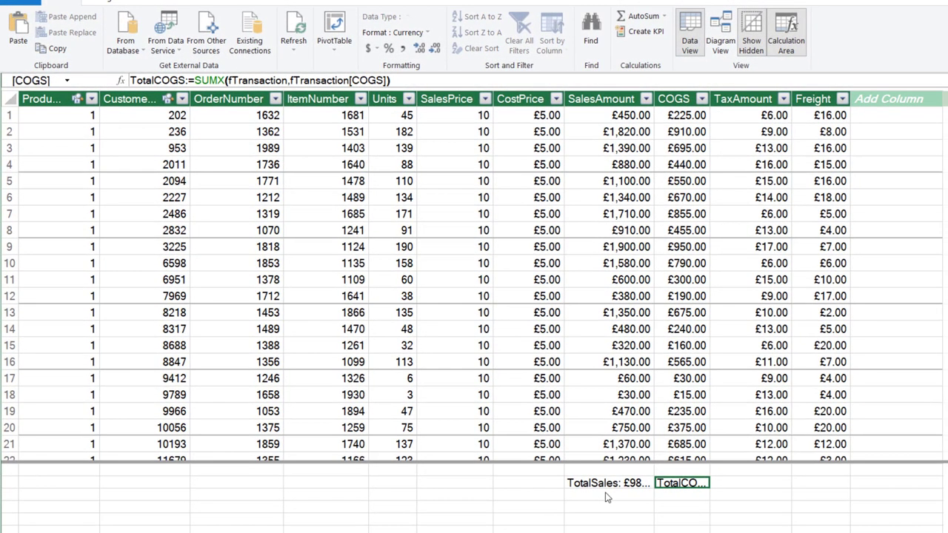
{"action": "left_click", "coordinate": [605, 499]}
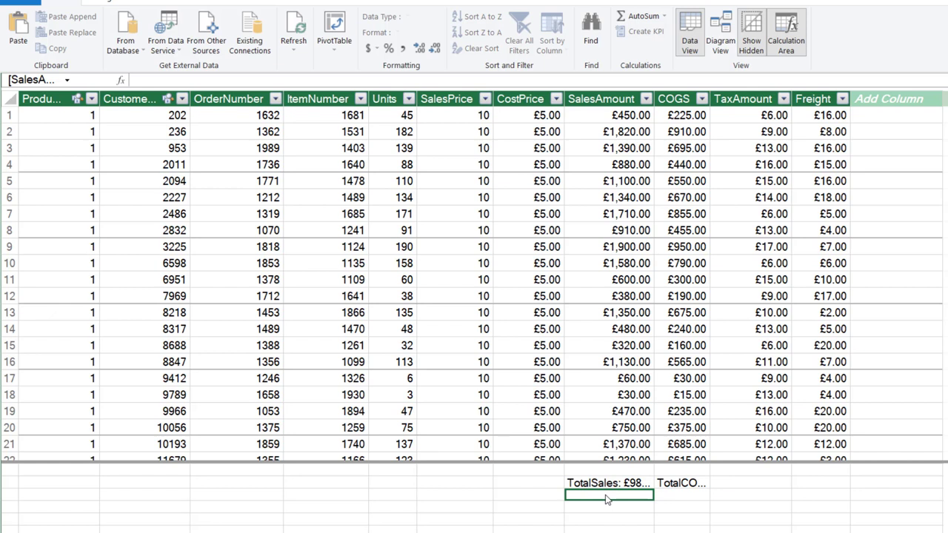
Step: Create a Gross Profit measure, [TotalSales]-[TotalCOGS], formatted as £ English (United Kingdom) currency
{"action": "left_click", "coordinate": [185, 80]}
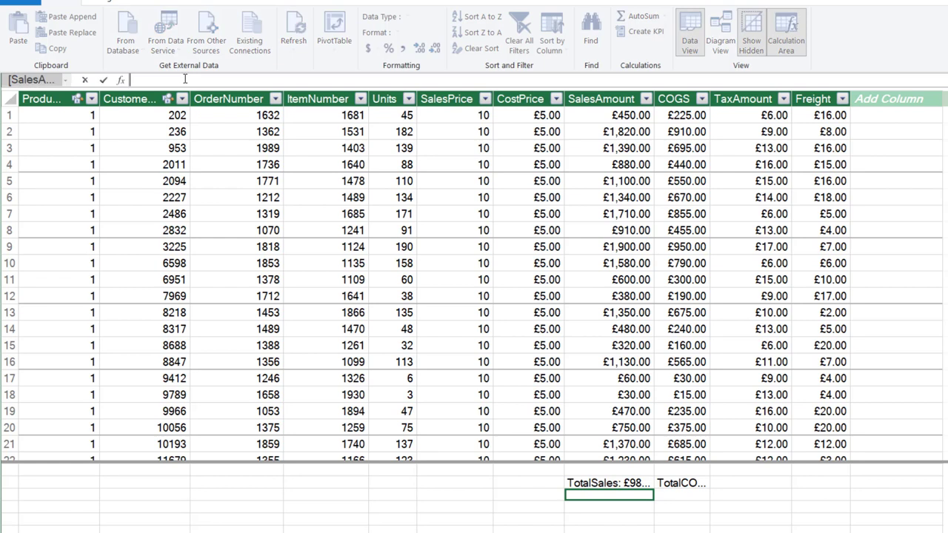
{"action": "type", "text": "Gross Profit:=total"}
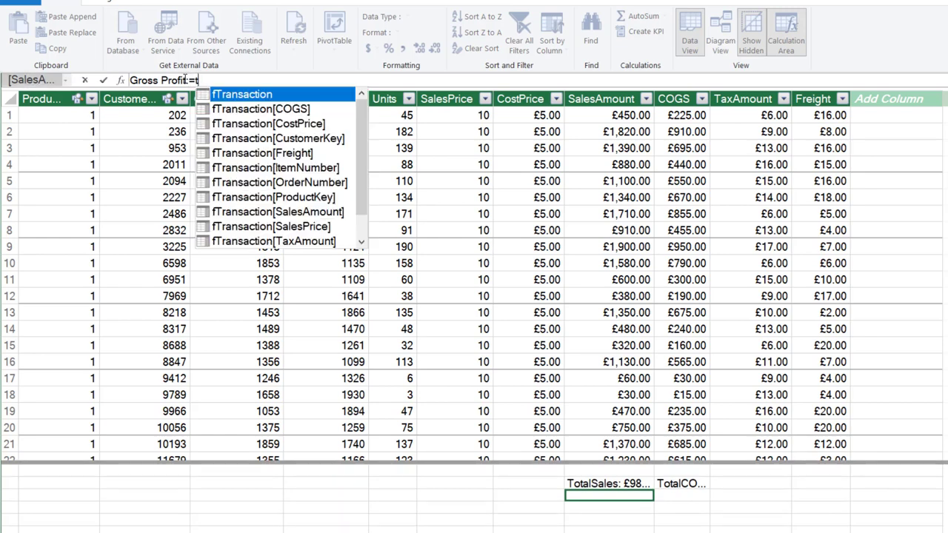
{"action": "key", "text": "Down"}
{"action": "key", "text": "Down"}
{"action": "key", "text": "Down"}
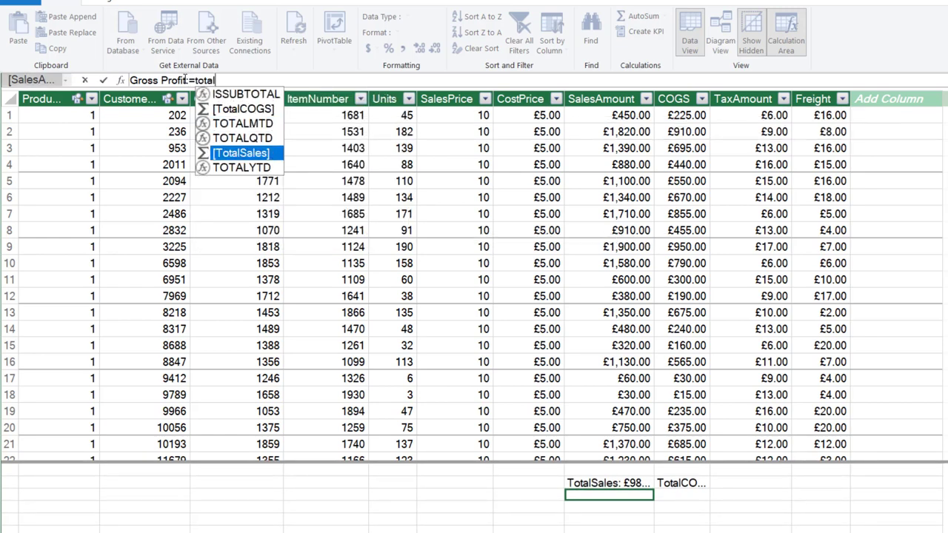
{"action": "key", "text": "Tab"}
{"action": "type", "text": "-"}
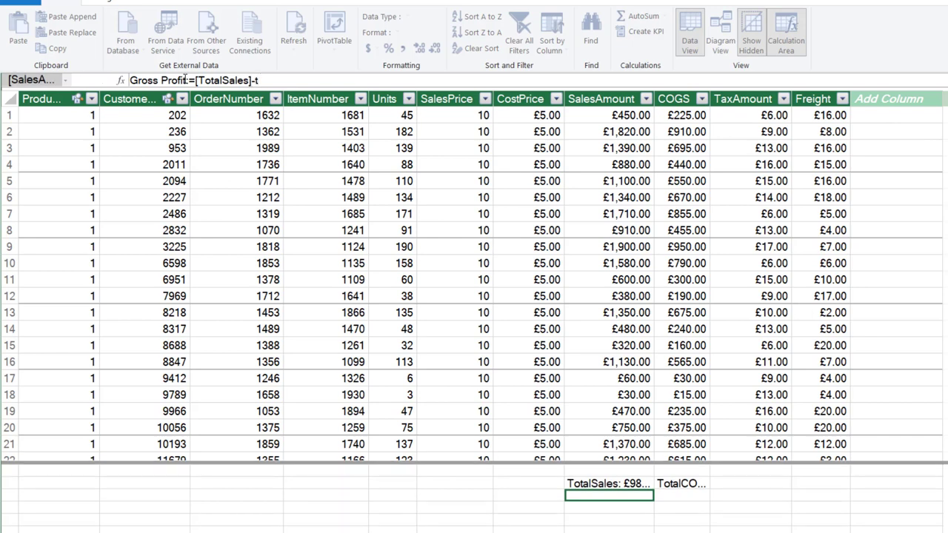
{"action": "type", "text": "tot"}
{"action": "key", "text": "Down"}
{"action": "key", "text": "Down"}
{"action": "key", "text": "Up"}
{"action": "key", "text": "Up"}
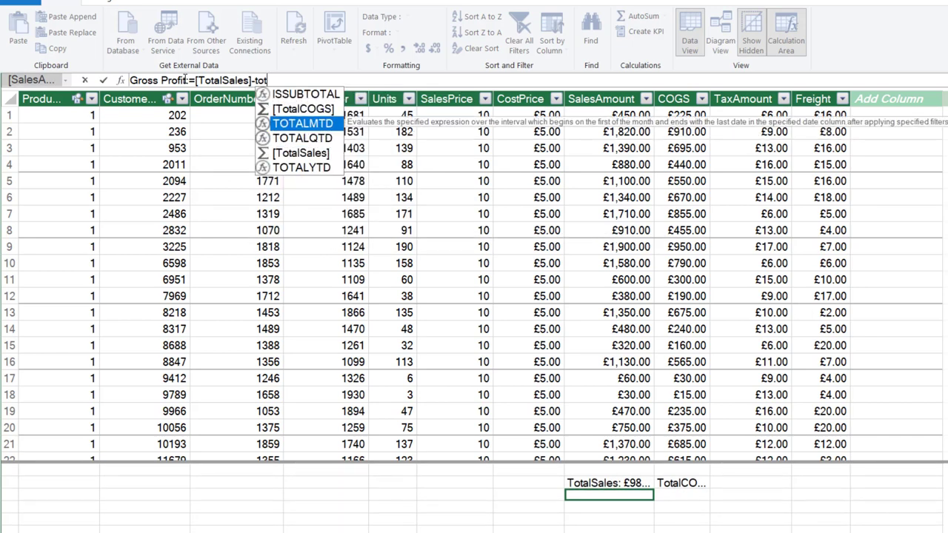
{"action": "key", "text": "Tab"}
{"action": "key", "text": "Return"}
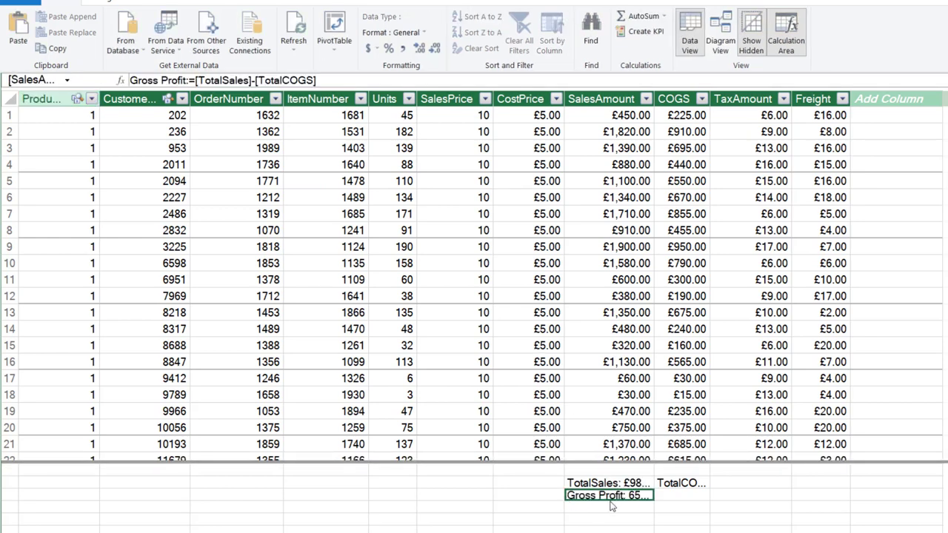
{"action": "left_click", "coordinate": [376, 47]}
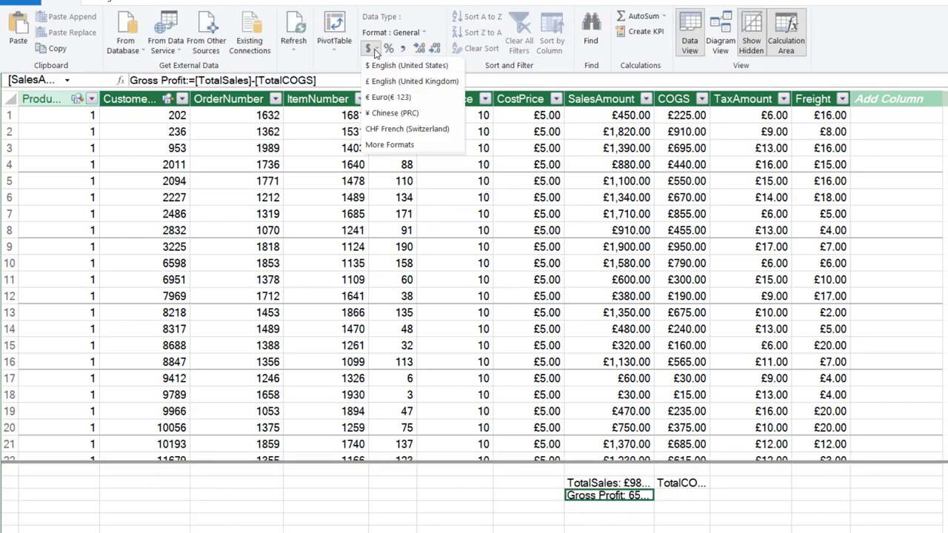
{"action": "left_click", "coordinate": [395, 83]}
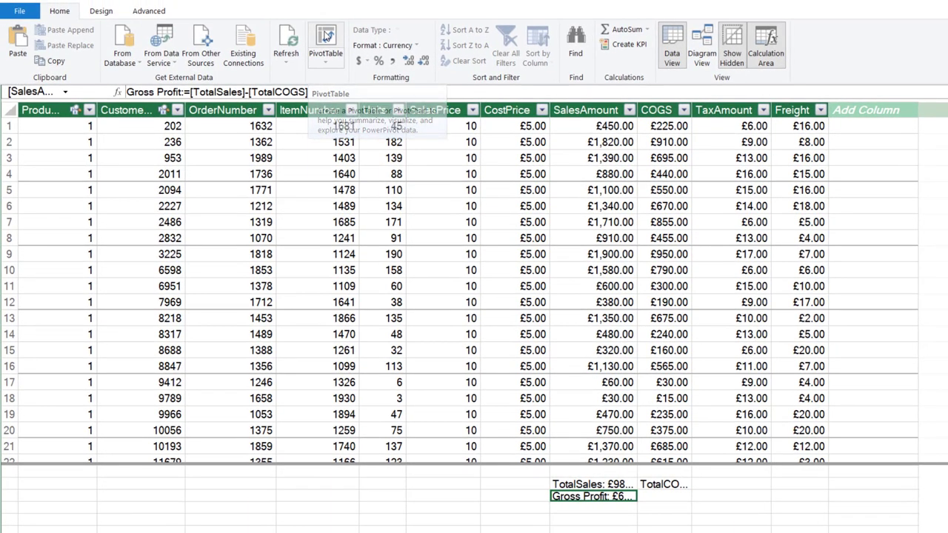
Step: Insert a data-model PivotTable on the existing worksheet at Sheet1!$A$1
{"action": "left_click", "coordinate": [327, 35]}
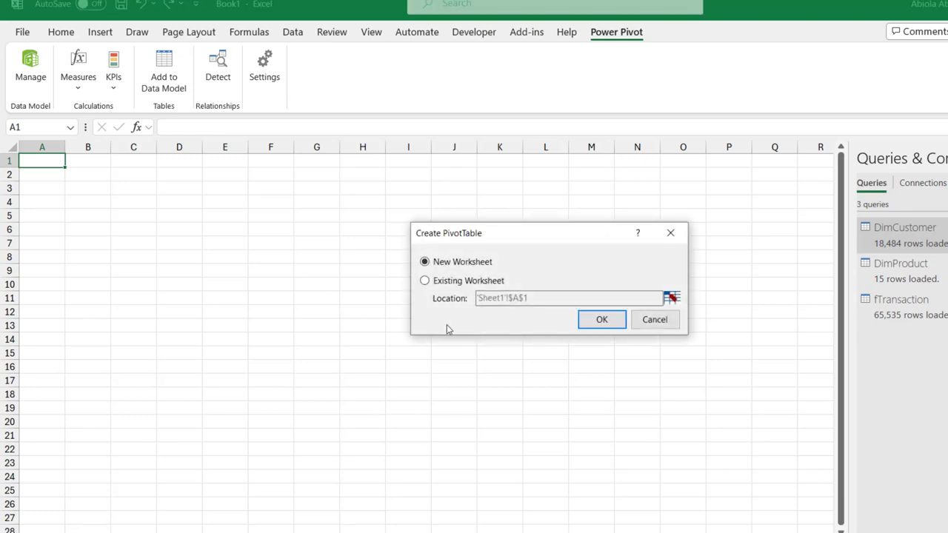
{"action": "left_click", "coordinate": [471, 282]}
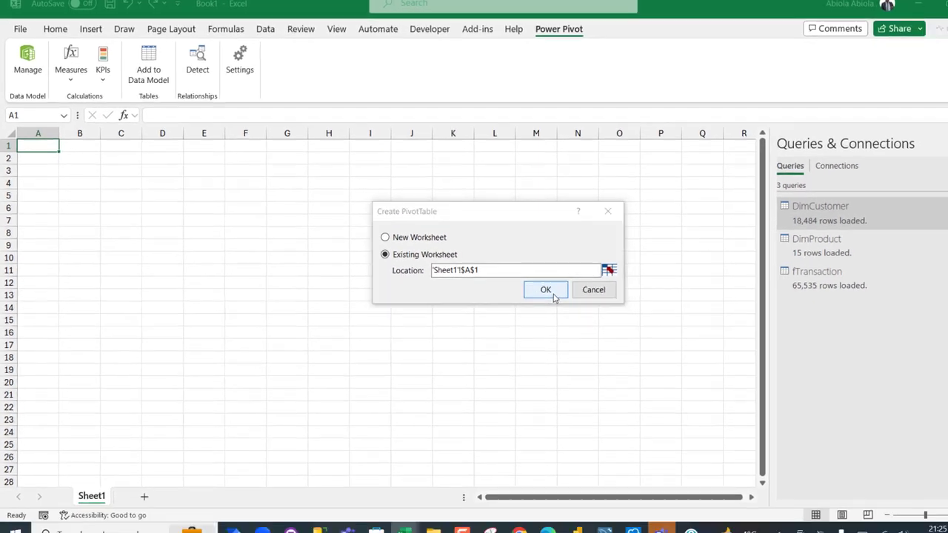
{"action": "left_click", "coordinate": [606, 322]}
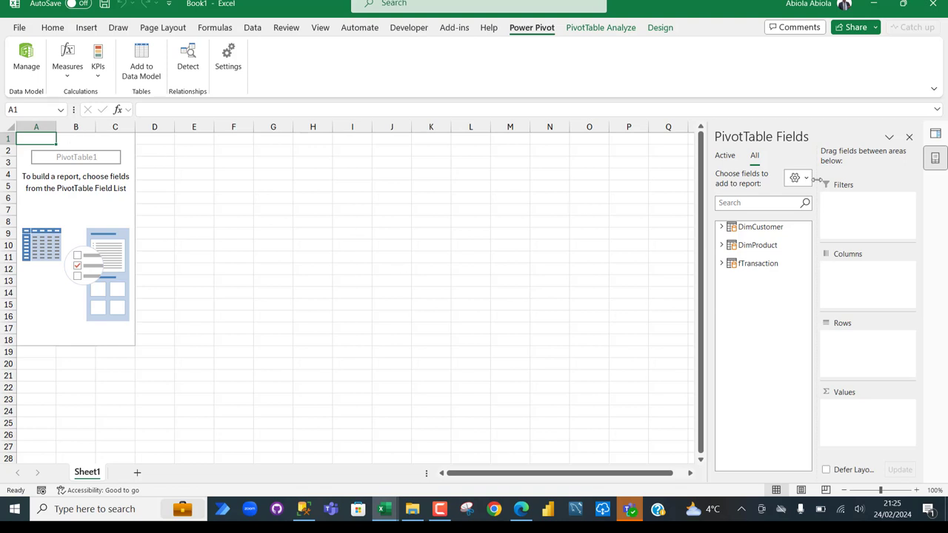
Step: Put DimProduct's ProductName in Rows and TotalSales in Values
{"action": "left_click", "coordinate": [722, 245]}
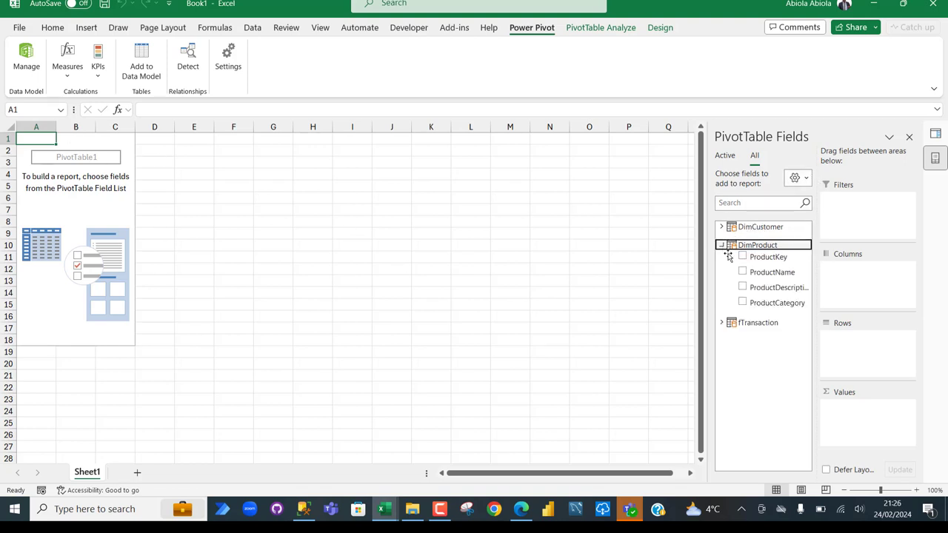
{"action": "left_click_drag", "start_coordinate": [765, 276], "coordinate": [844, 355]}
{"action": "left_click", "coordinate": [755, 202]}
{"action": "type", "text": "tot"}
{"action": "left_click_drag", "start_coordinate": [763, 238], "coordinate": [867, 425]}
Step: Search for Gross Profit and add it to the pivot Values, then select cells in the table
{"action": "left_click", "coordinate": [763, 203]}
{"action": "key", "text": "BackSpace"}
{"action": "key", "text": "BackSpace"}
{"action": "key", "text": "BackSpace"}
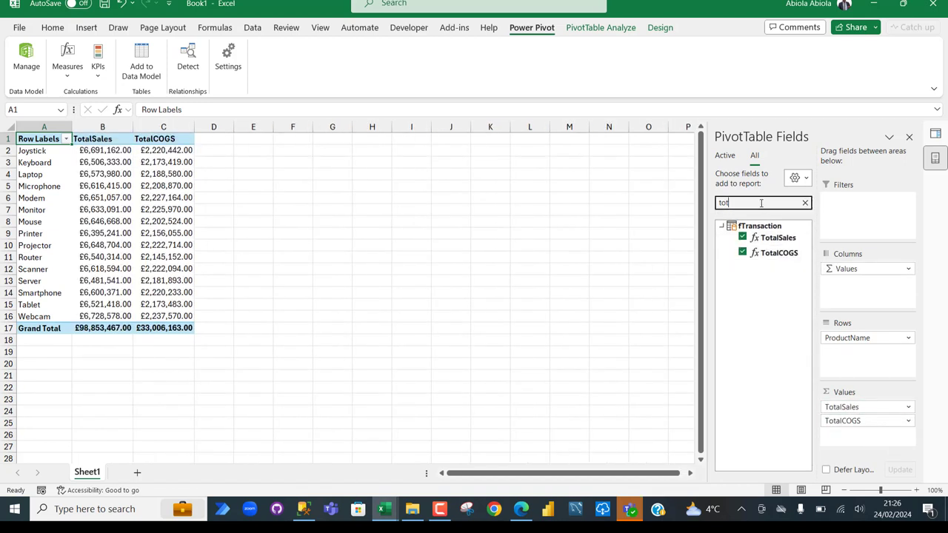
{"action": "type", "text": "gro"}
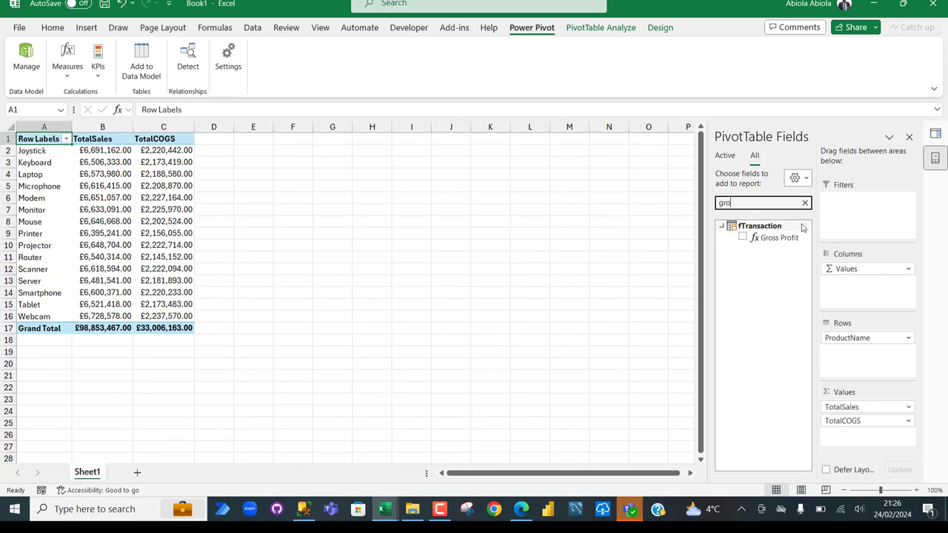
{"action": "left_click_drag", "start_coordinate": [777, 238], "coordinate": [873, 438]}
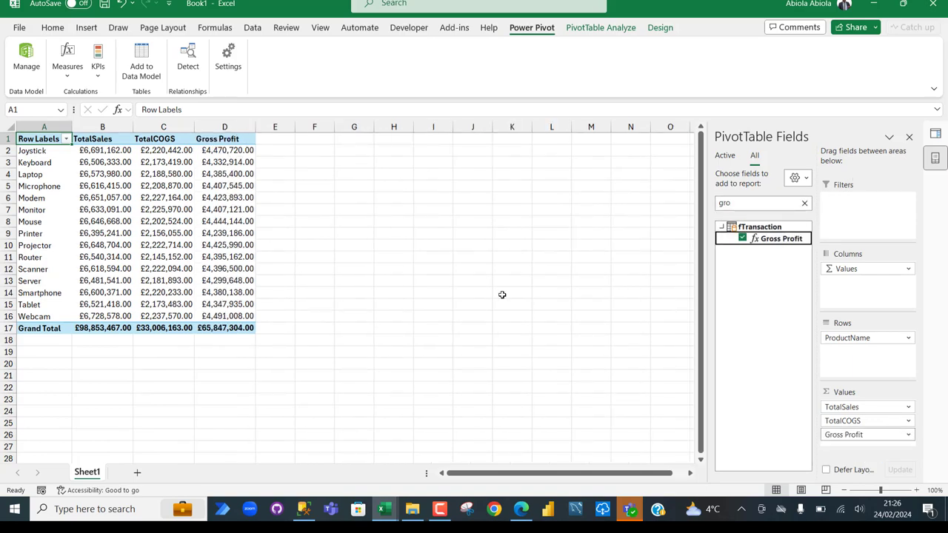
{"action": "left_click", "coordinate": [118, 185]}
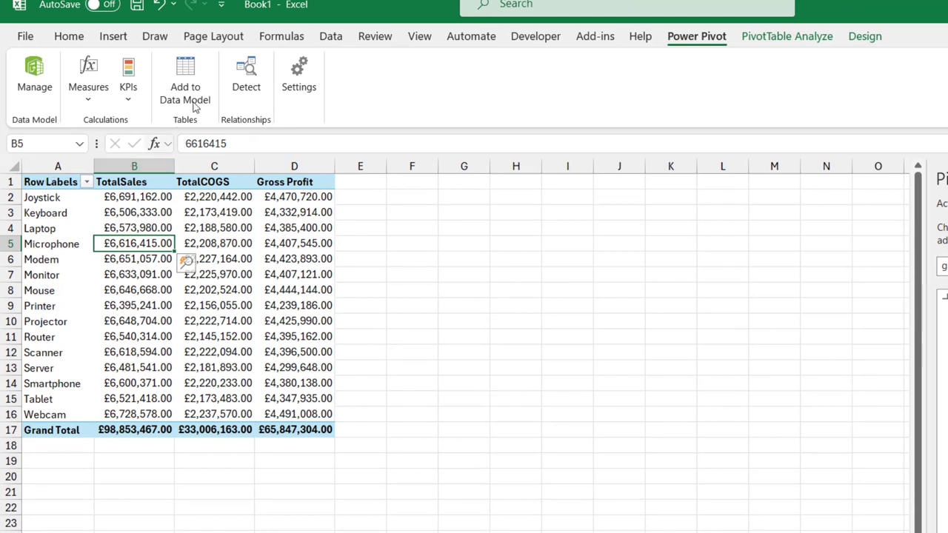
{"action": "left_click", "coordinate": [300, 185]}
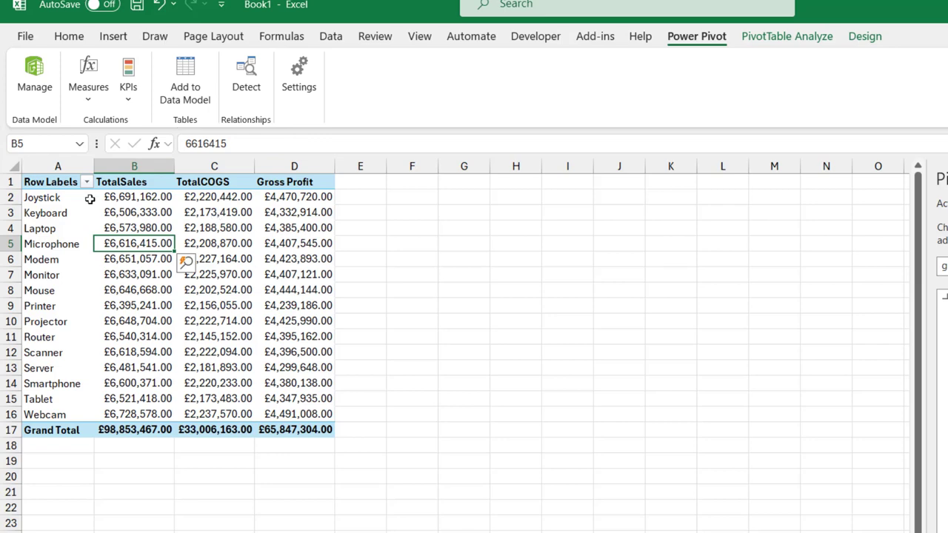
Step: Show the PivotTable in tabular form, then spot-check the Laptop, Modem and Router values
{"action": "left_click", "coordinate": [872, 39]}
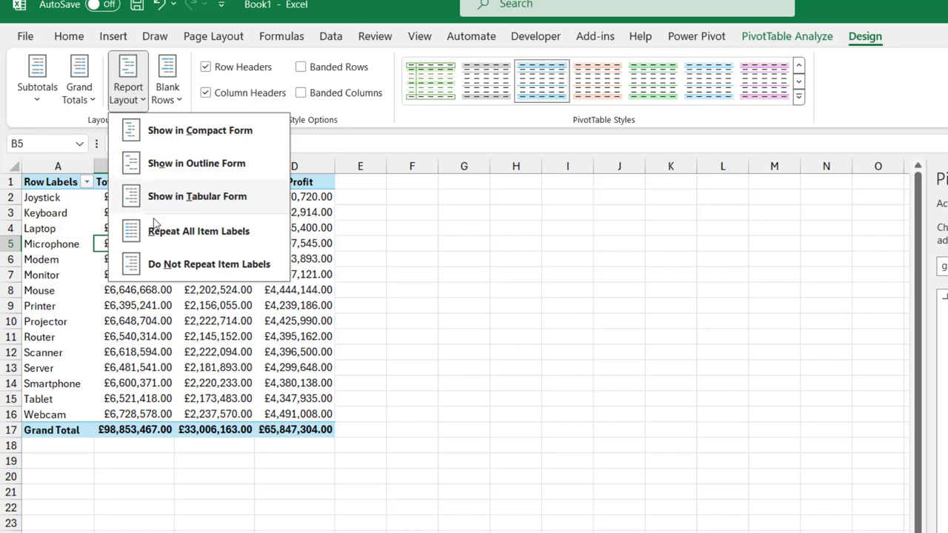
{"action": "left_click", "coordinate": [187, 200]}
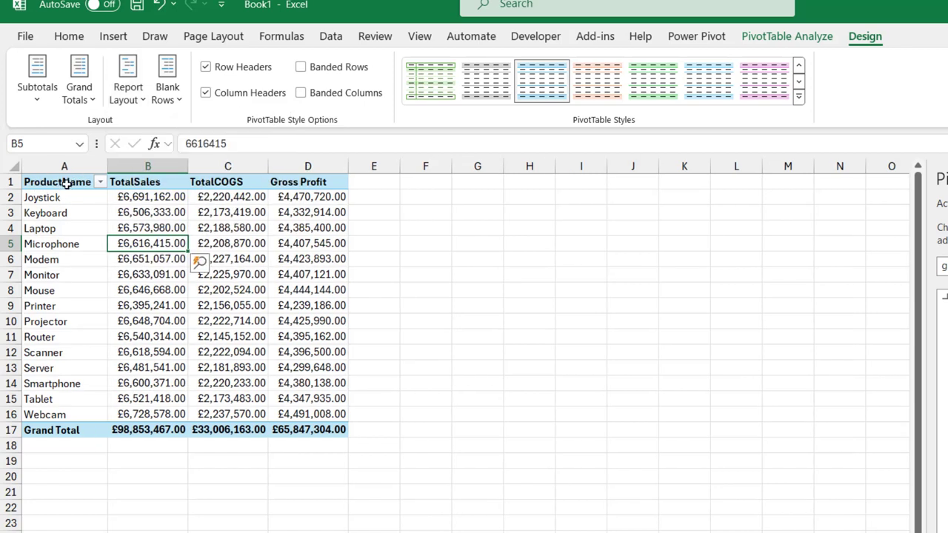
{"action": "left_click", "coordinate": [141, 228]}
{"action": "left_click", "coordinate": [245, 260]}
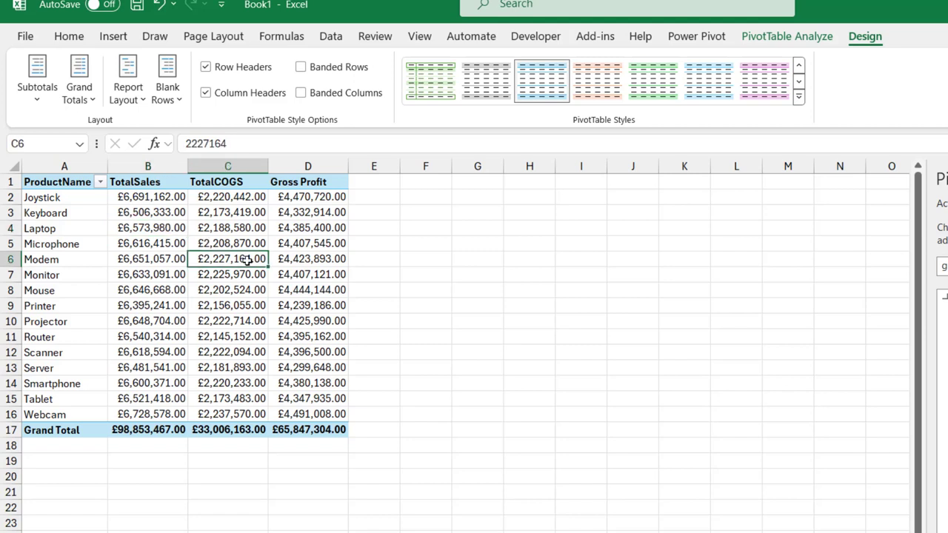
{"action": "left_click", "coordinate": [286, 332]}
{"action": "mouse_move", "coordinate": [298, 372]}
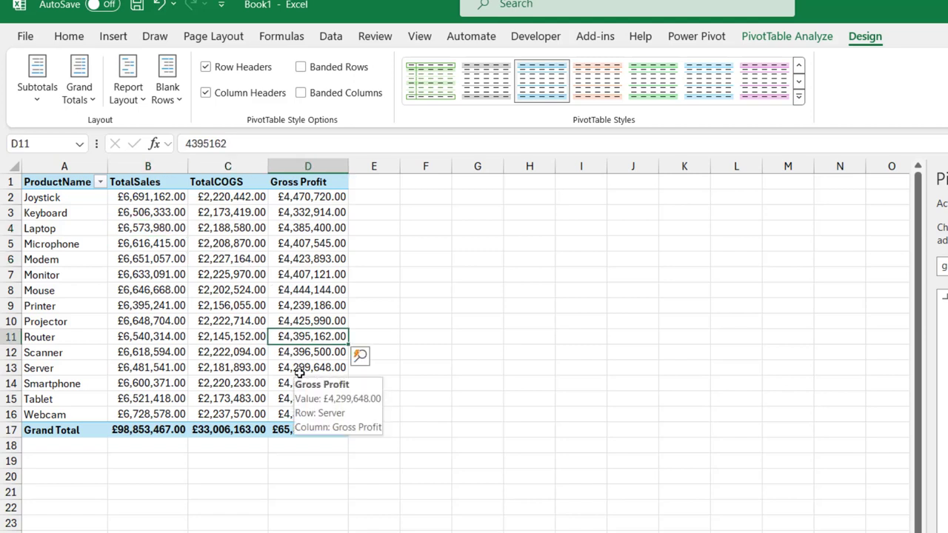